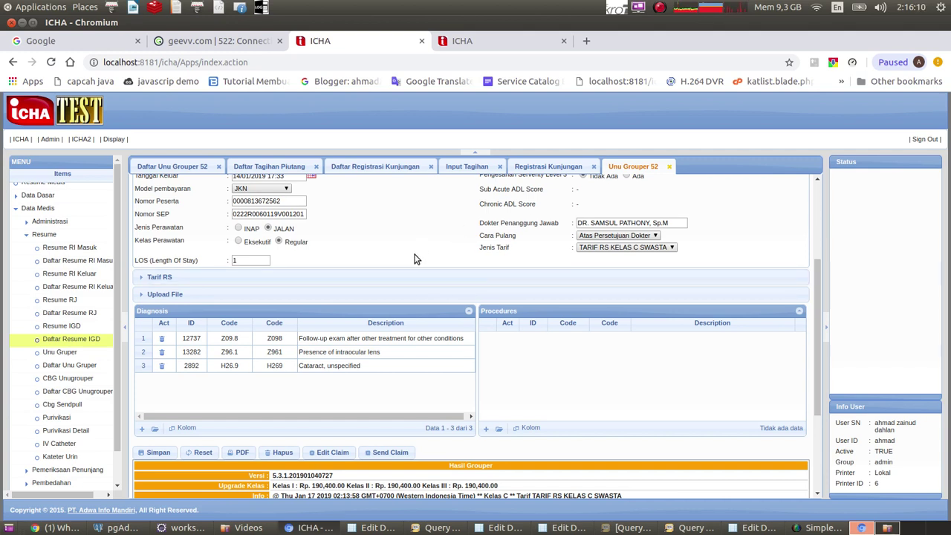
Expand the Unu Grouper 52 claim's Upload File section and scroll down to its empty File grid.
{"action": "left_click", "coordinate": [395, 297]}
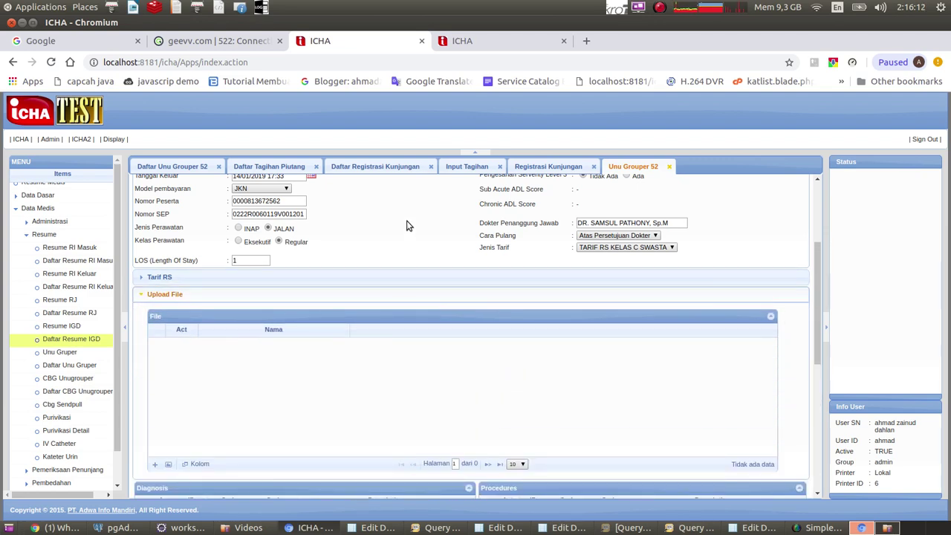
{"action": "scroll", "coordinate": [394, 304], "scroll_direction": "up", "scroll_amount": 3}
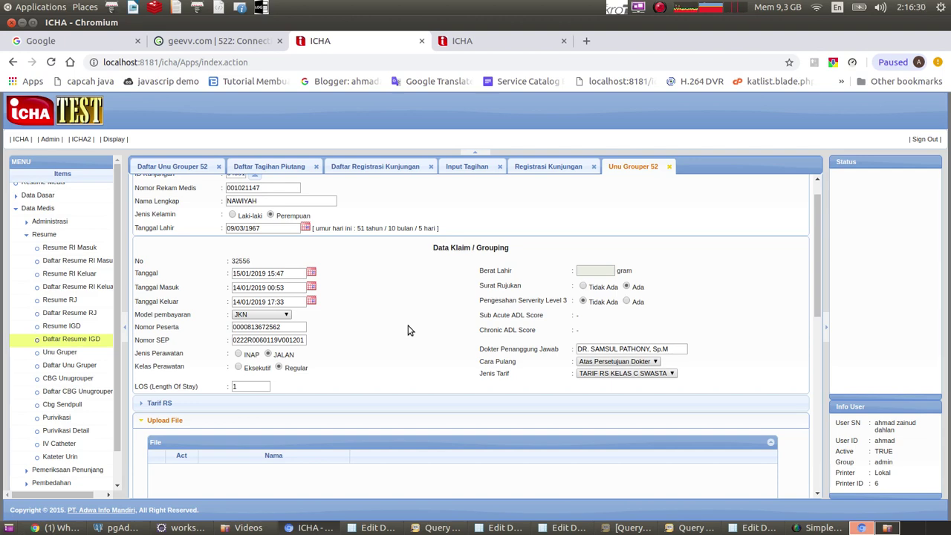
{"action": "scroll", "coordinate": [407, 330], "scroll_direction": "down", "scroll_amount": 2}
{"action": "scroll", "coordinate": [463, 316], "scroll_direction": "up", "scroll_amount": 2}
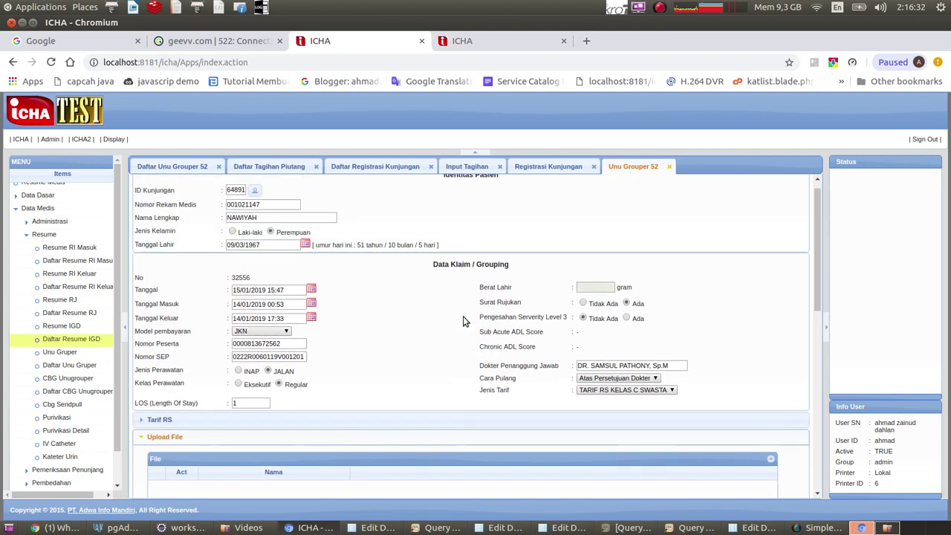
{"action": "scroll", "coordinate": [463, 316], "scroll_direction": "up", "scroll_amount": 1}
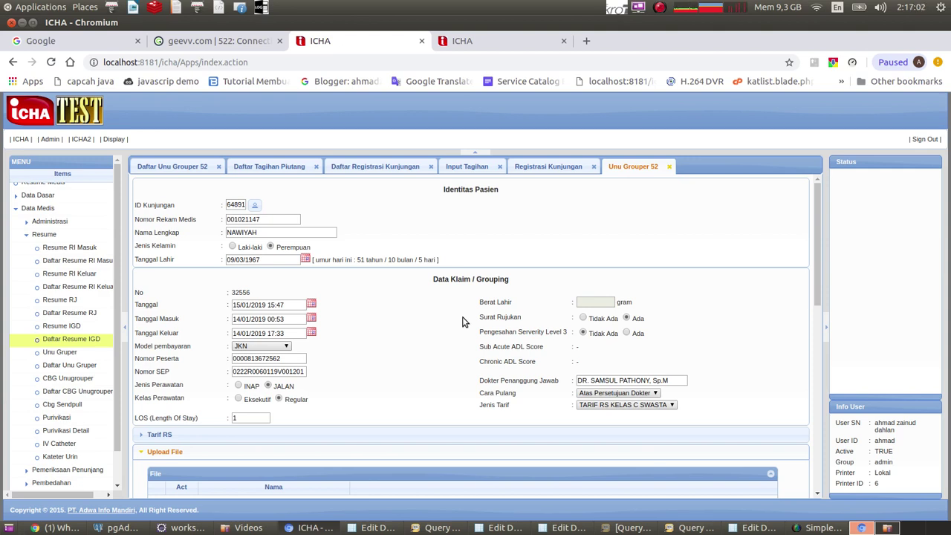
{"action": "scroll", "coordinate": [462, 322], "scroll_direction": "down", "scroll_amount": 2}
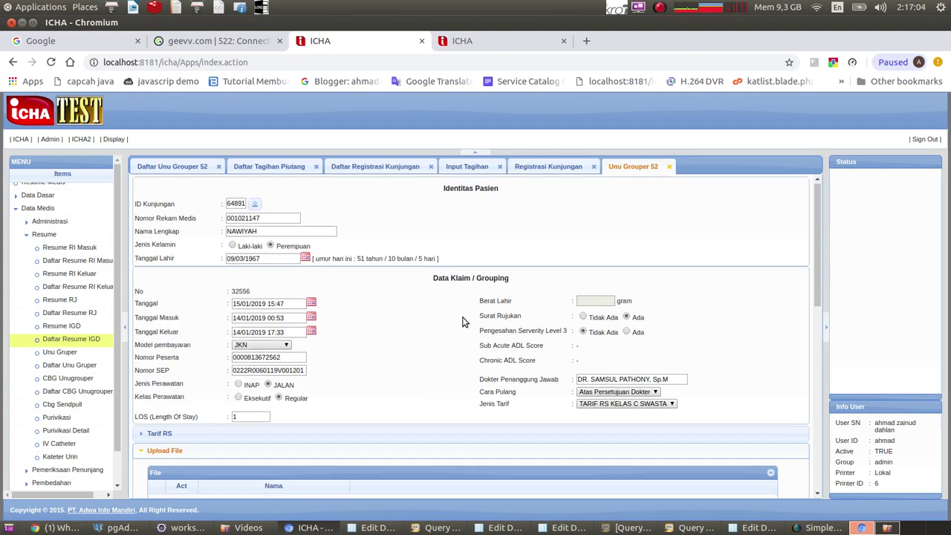
{"action": "scroll", "coordinate": [462, 322], "scroll_direction": "down", "scroll_amount": 1}
{"action": "scroll", "coordinate": [462, 322], "scroll_direction": "up", "scroll_amount": 2}
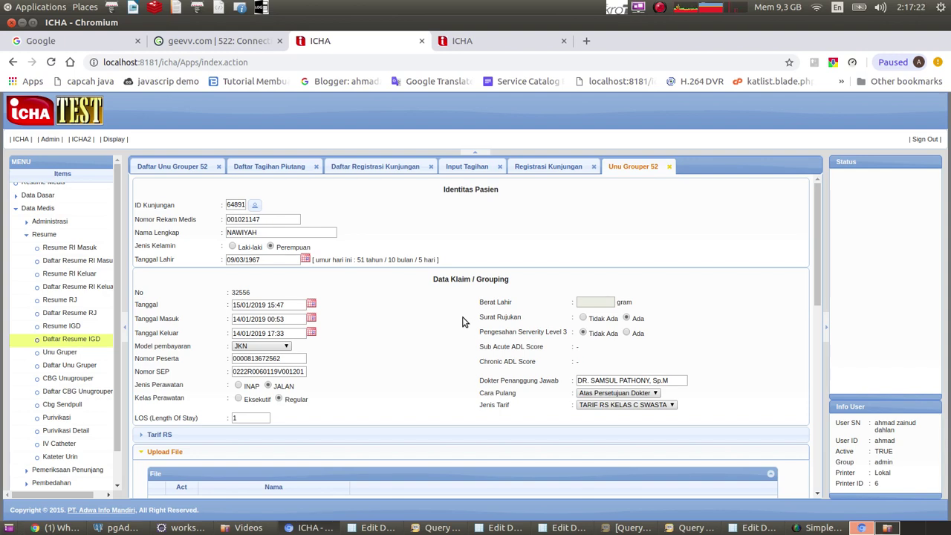
{"action": "scroll", "coordinate": [462, 320], "scroll_direction": "down", "scroll_amount": 3}
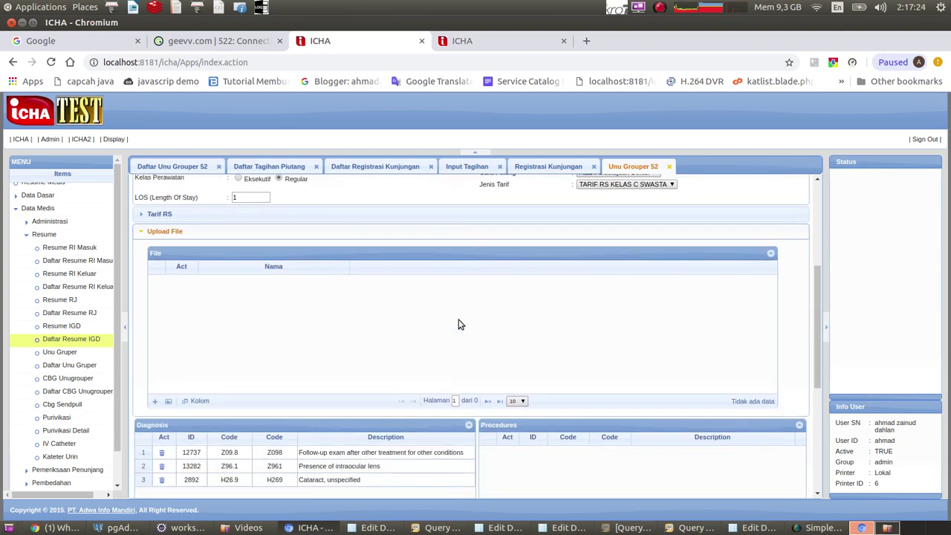
{"action": "left_click", "coordinate": [155, 402]}
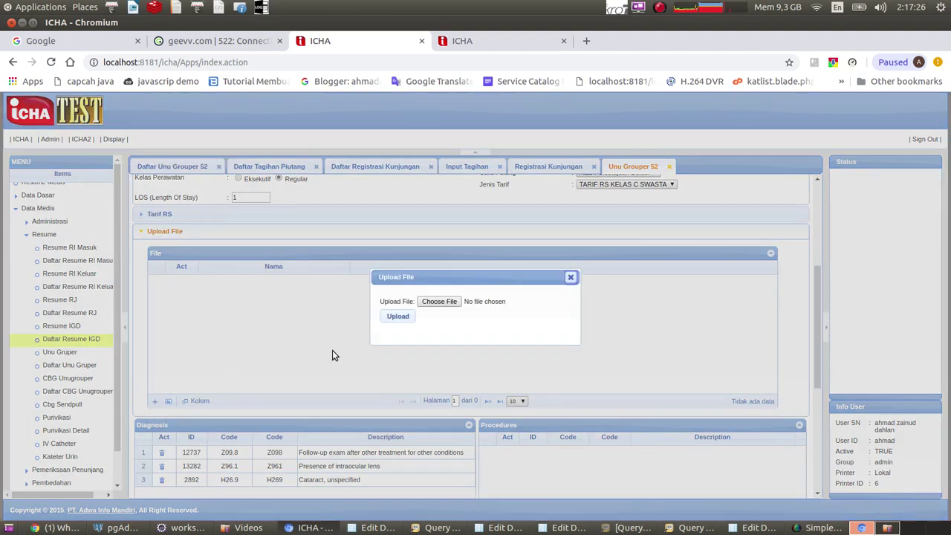
{"action": "left_click", "coordinate": [448, 302]}
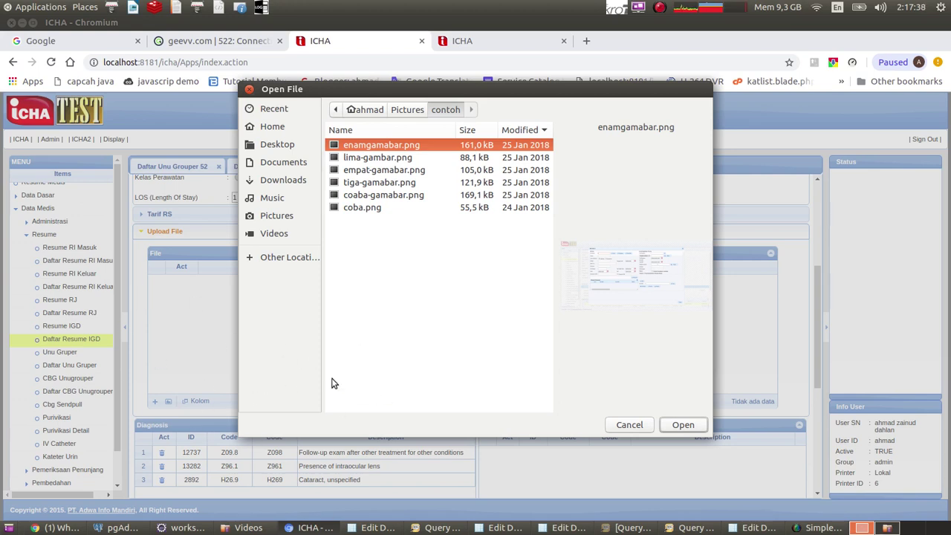
{"action": "left_click", "coordinate": [631, 425]}
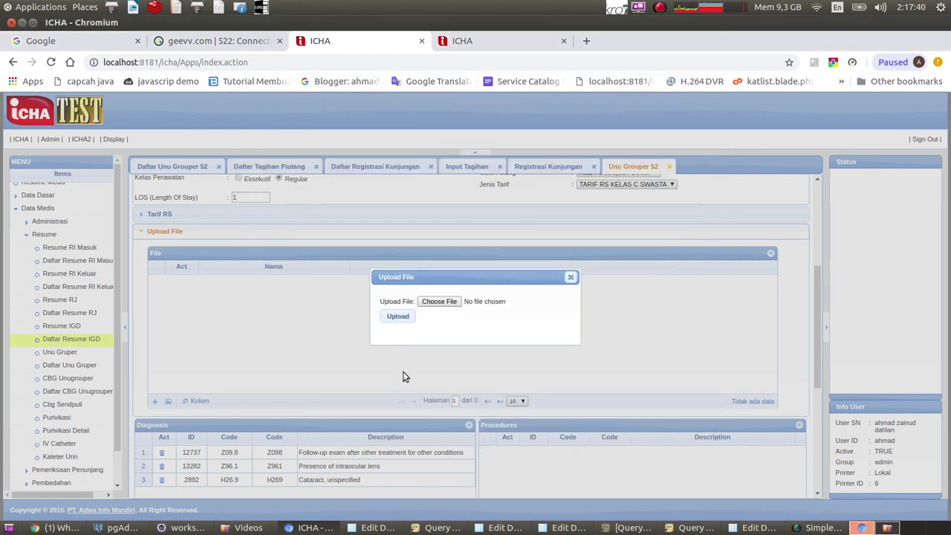
{"action": "left_click", "coordinate": [571, 277]}
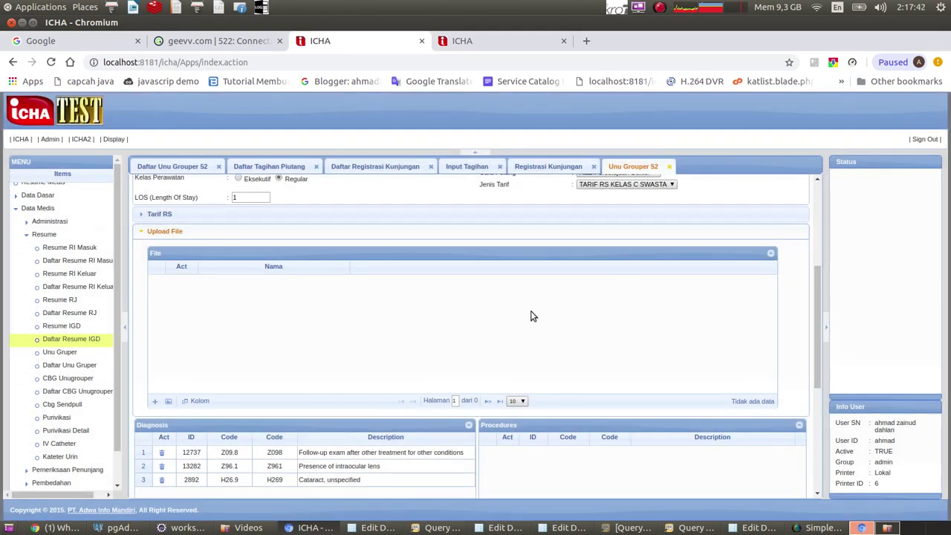
{"action": "scroll", "coordinate": [238, 364], "scroll_direction": "up", "scroll_amount": 3}
{"action": "scroll", "coordinate": [212, 394], "scroll_direction": "down", "scroll_amount": 2}
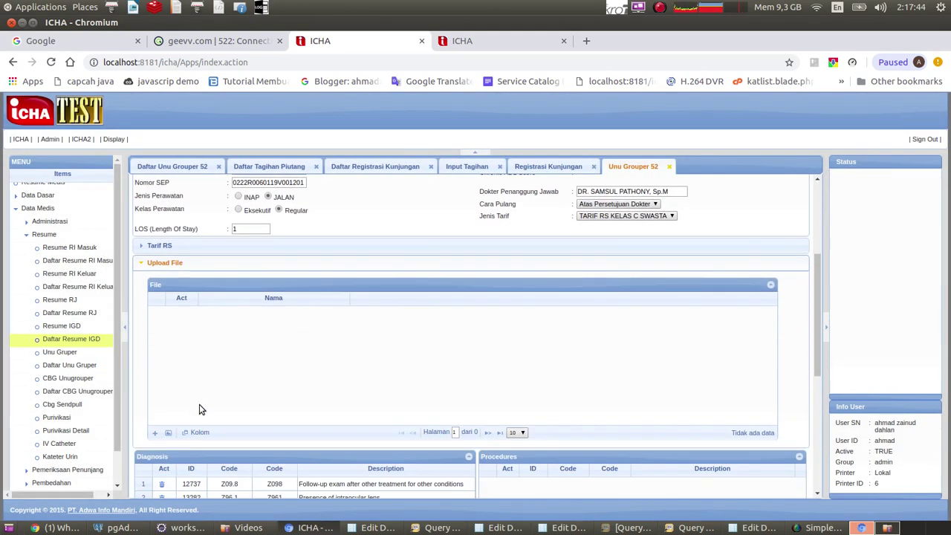
{"action": "left_click", "coordinate": [169, 433]}
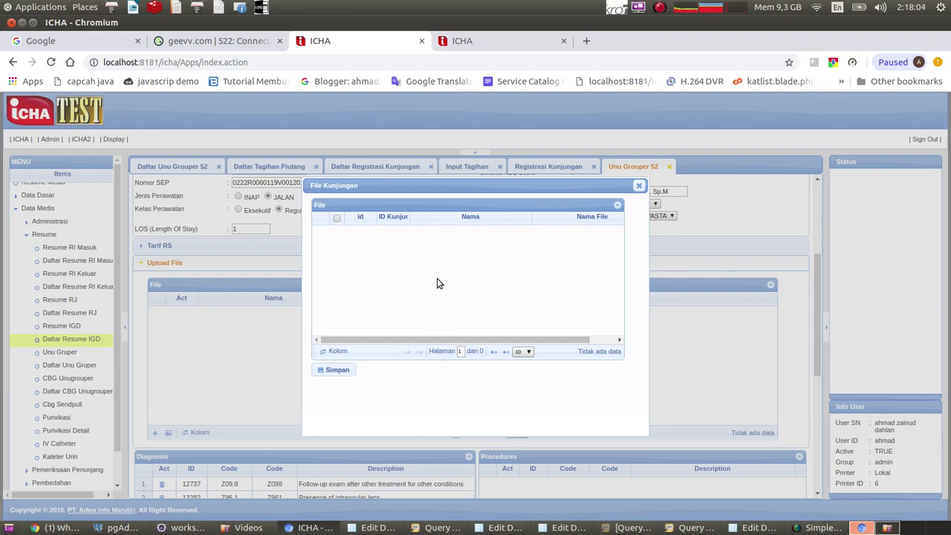
{"action": "left_click", "coordinate": [639, 186]}
{"action": "scroll", "coordinate": [615, 349], "scroll_direction": "up", "scroll_amount": 5}
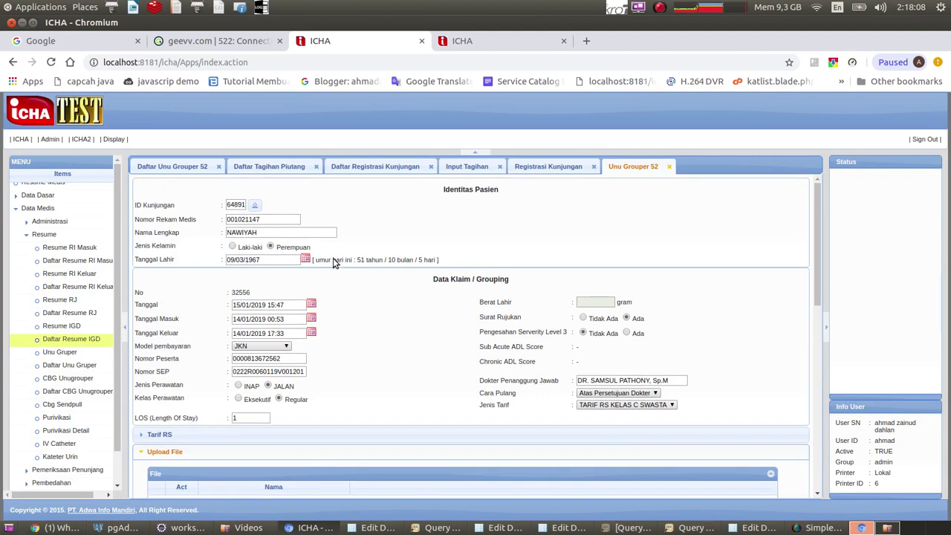
Search Daftar Registrasi Kunjungan using the patient's copied medical record number as the keyword.
{"action": "double_click", "coordinate": [236, 205]}
{"action": "left_click", "coordinate": [344, 168]}
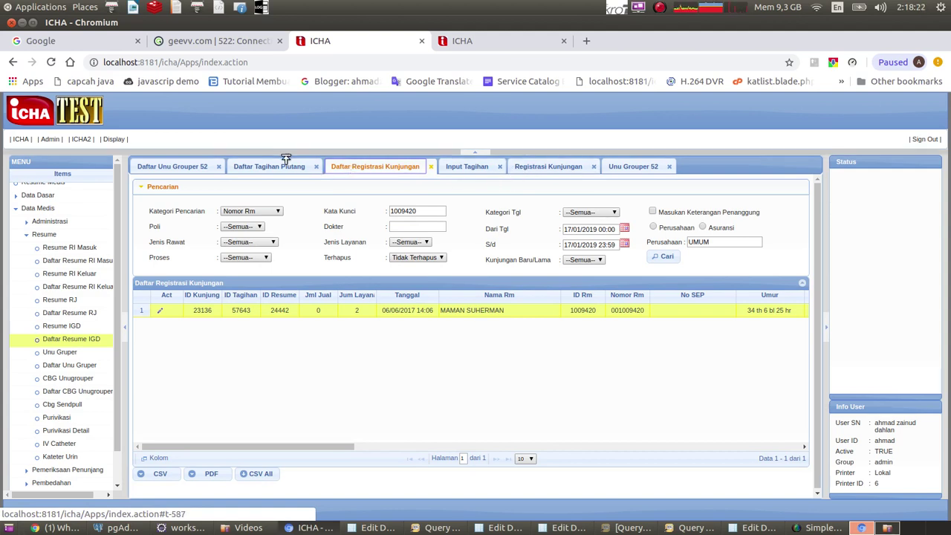
{"action": "left_click", "coordinate": [628, 166]}
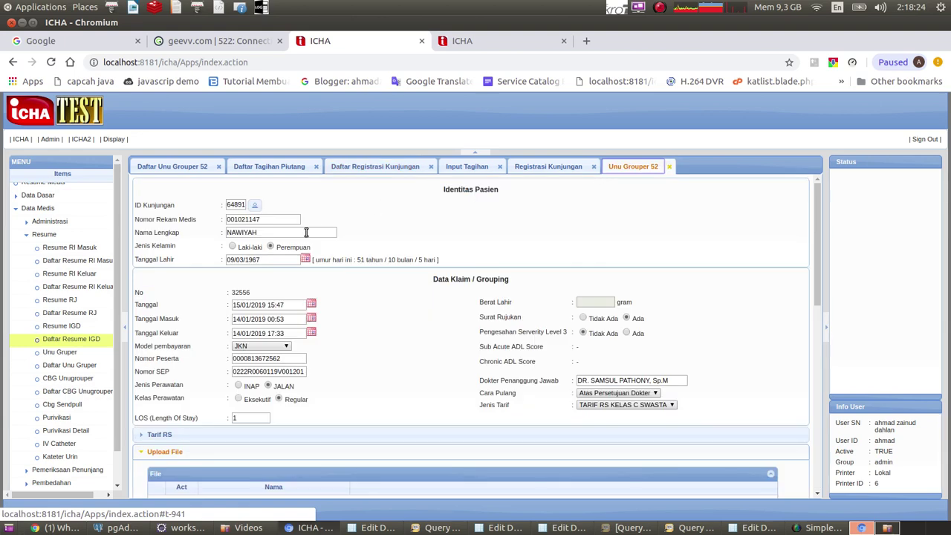
{"action": "double_click", "coordinate": [247, 220]}
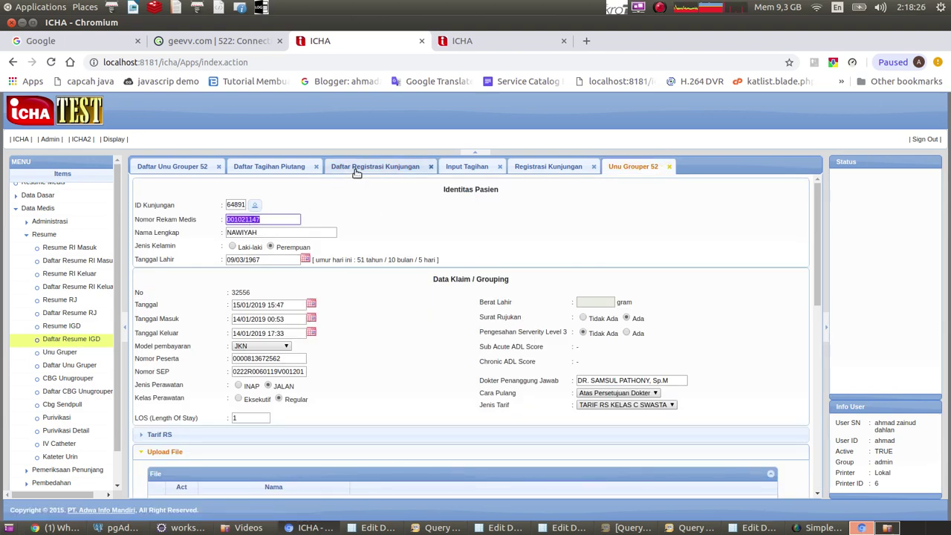
{"action": "left_click", "coordinate": [375, 167]}
{"action": "double_click", "coordinate": [407, 211]}
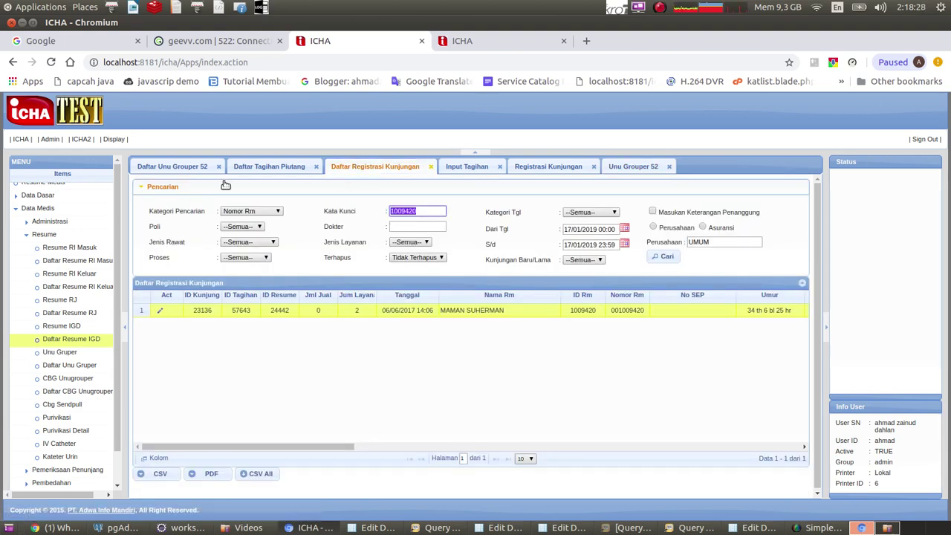
{"action": "left_click", "coordinate": [665, 257]}
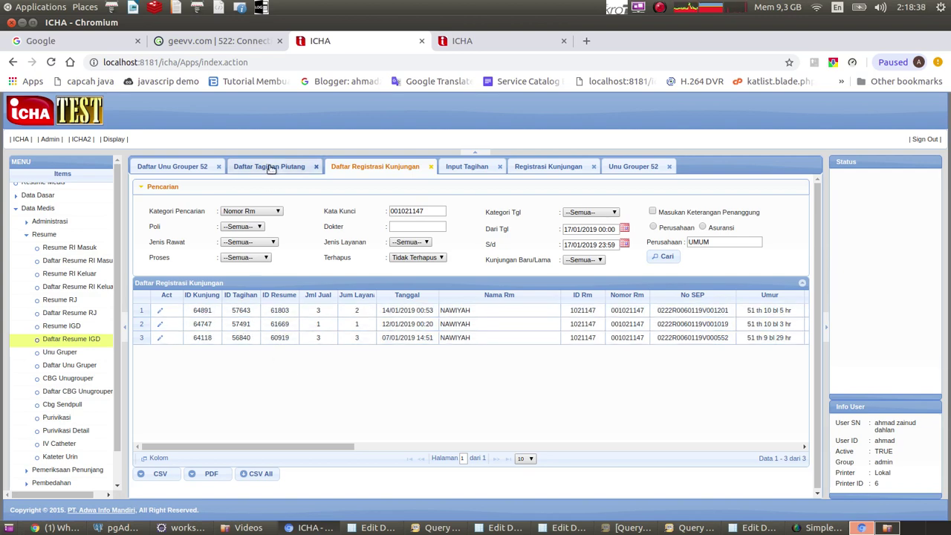
Bring up the Input Tagihan bill listing both patients' linked visits.
{"action": "left_click", "coordinate": [468, 166]}
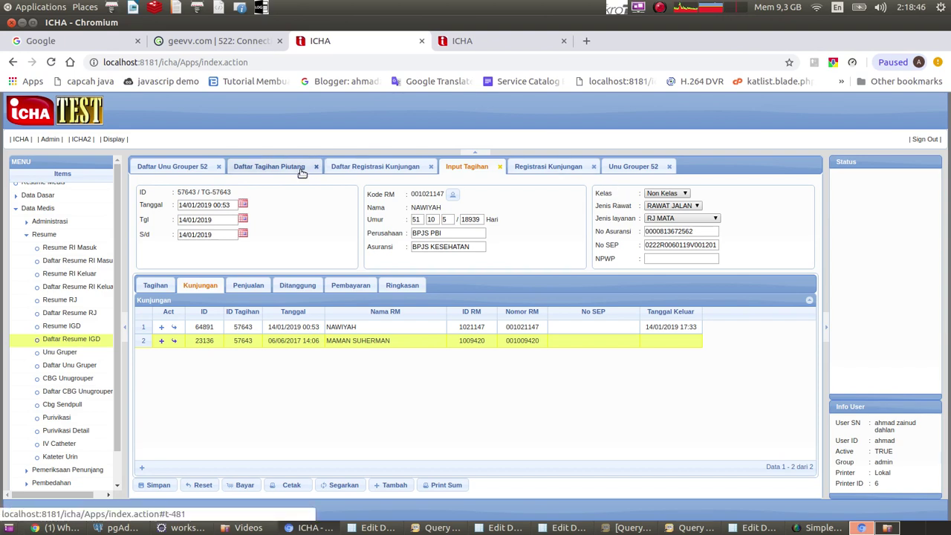
{"action": "left_click", "coordinate": [379, 165]}
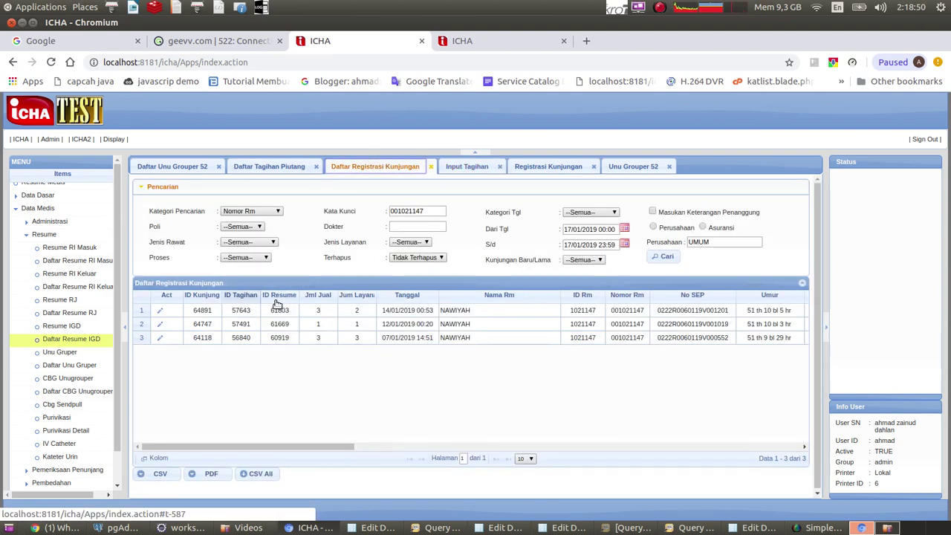
{"action": "left_click", "coordinate": [466, 166]}
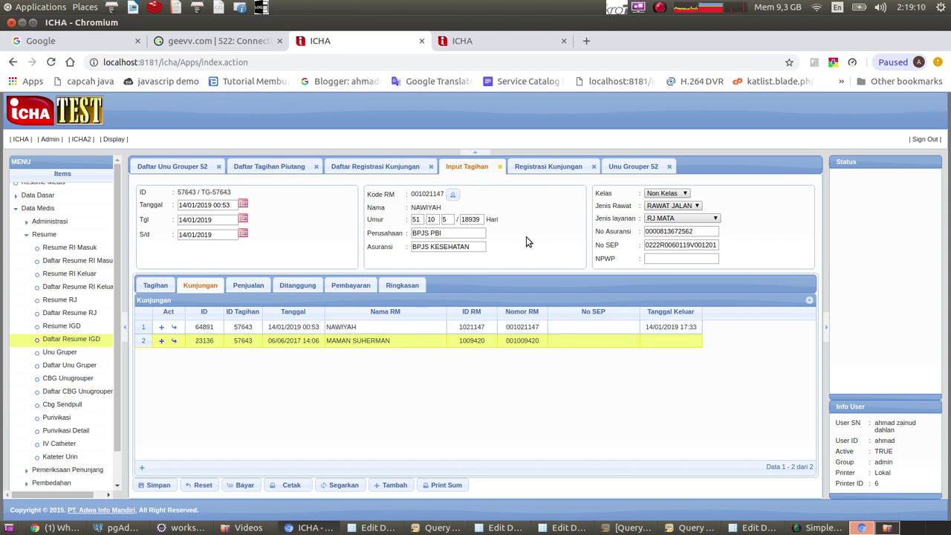
Open the first visit's registration record and attach enamgamabar.png to its files.
{"action": "left_click", "coordinate": [336, 166]}
{"action": "left_click", "coordinate": [160, 310]}
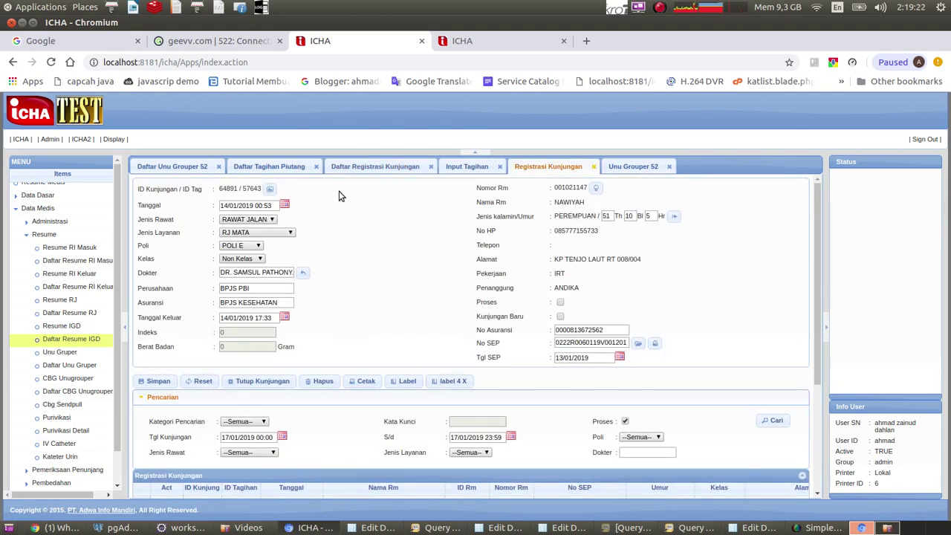
{"action": "left_click", "coordinate": [272, 190]}
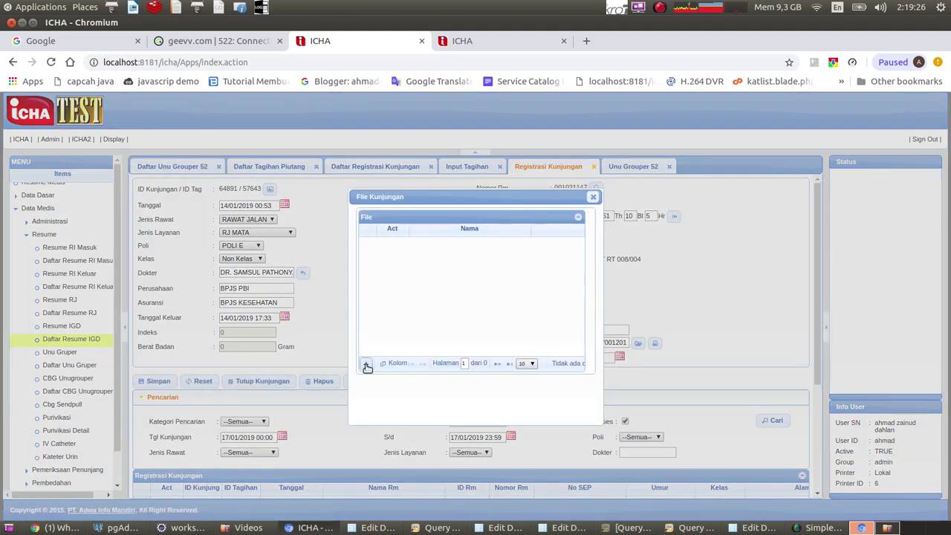
{"action": "left_click", "coordinate": [366, 364]}
{"action": "left_click", "coordinate": [440, 302]}
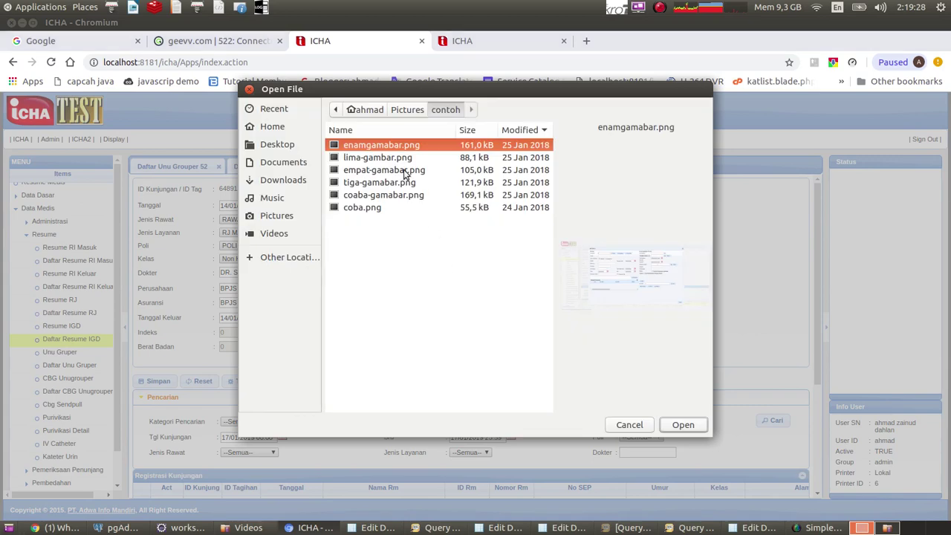
{"action": "left_click", "coordinate": [680, 424]}
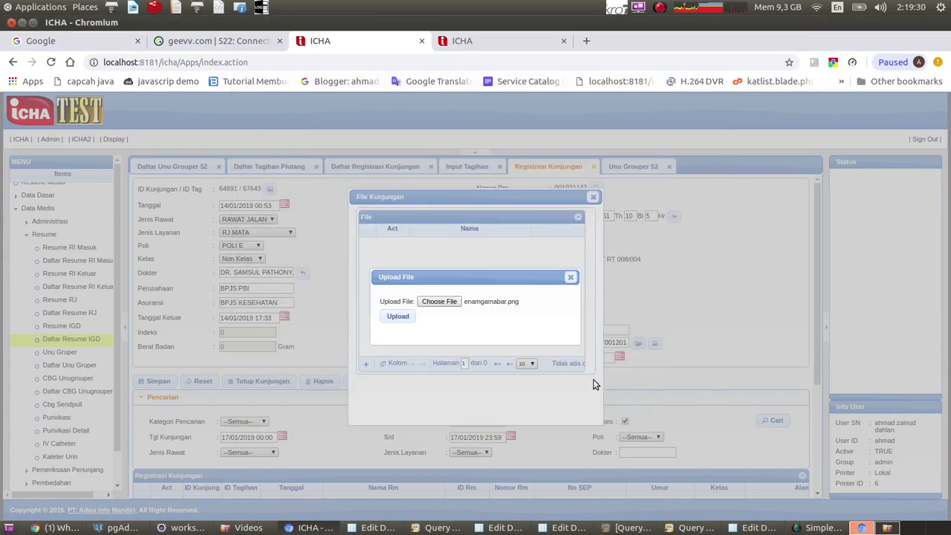
{"action": "left_click", "coordinate": [392, 316]}
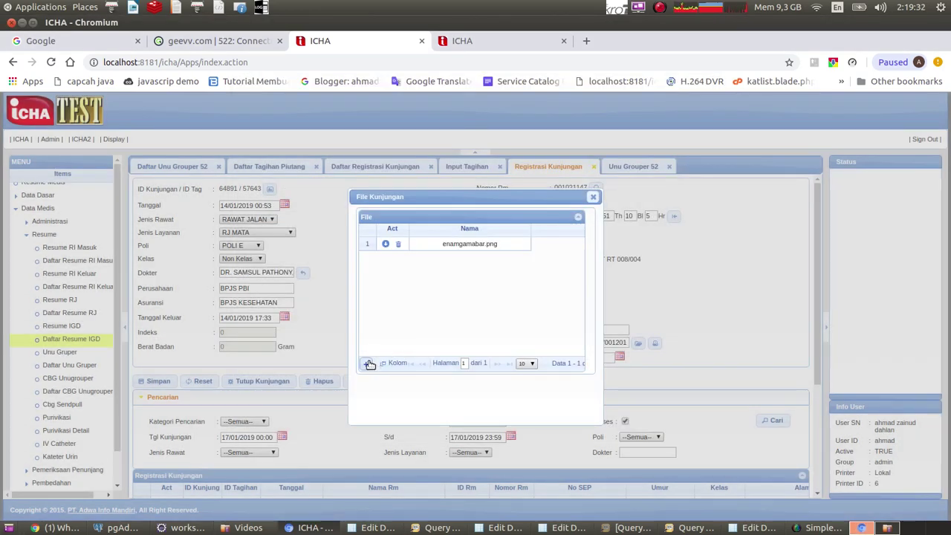
Upload coba.png from the contoh folder to the visit's files and close the list.
{"action": "left_click", "coordinate": [366, 364]}
{"action": "left_click", "coordinate": [436, 305]}
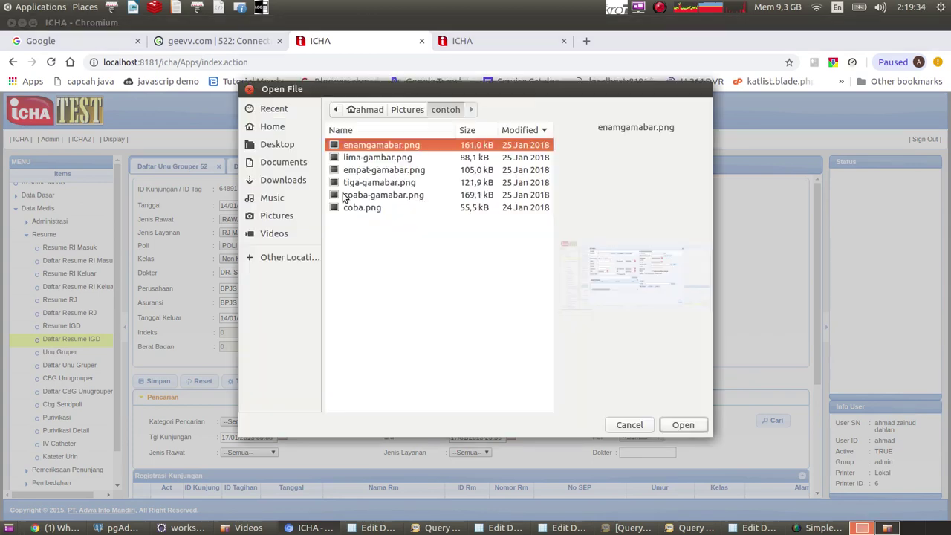
{"action": "left_click", "coordinate": [377, 209]}
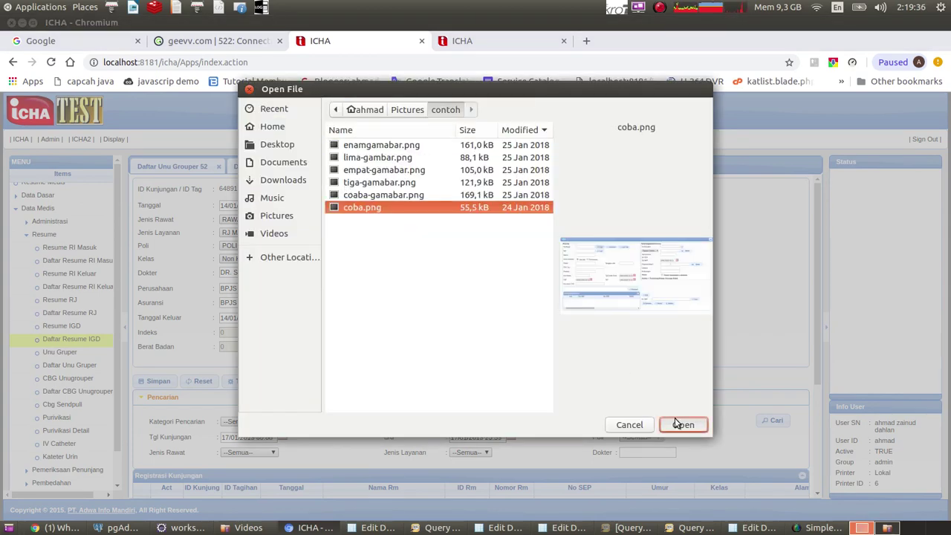
{"action": "left_click", "coordinate": [677, 424]}
{"action": "left_click", "coordinate": [398, 316]}
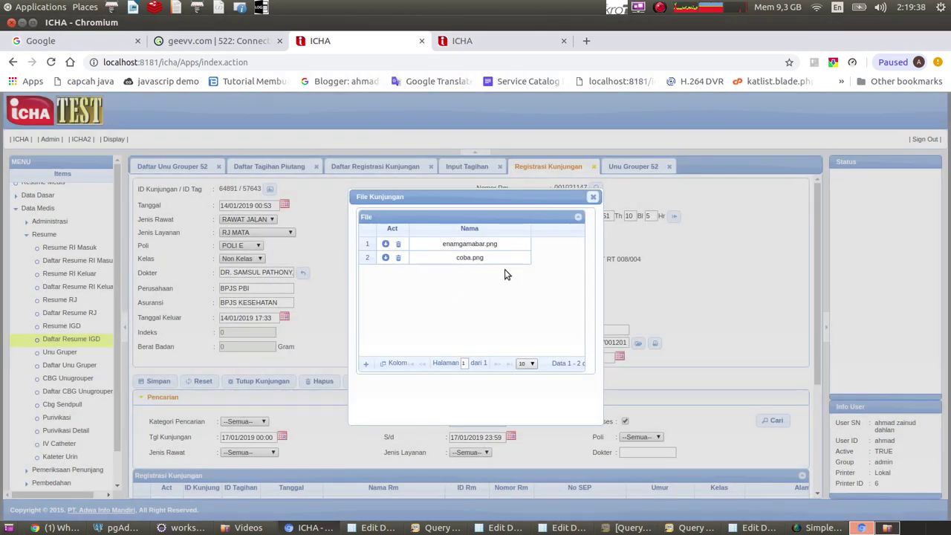
{"action": "left_click", "coordinate": [593, 197]}
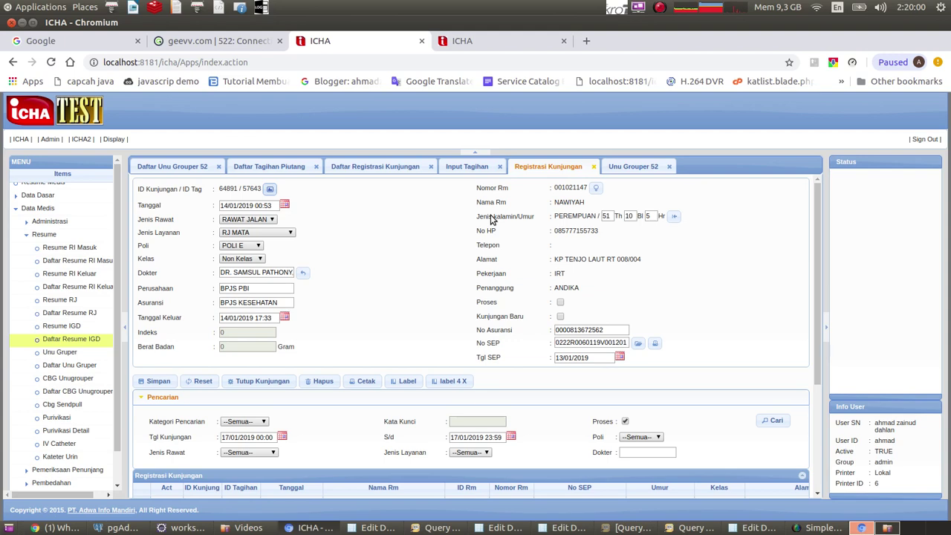
Confirm the Unu Grouper 52 claim's Upload File picker lists both of the first patient's visit files.
{"action": "left_click", "coordinate": [633, 166]}
{"action": "scroll", "coordinate": [483, 245], "scroll_direction": "down", "scroll_amount": 3}
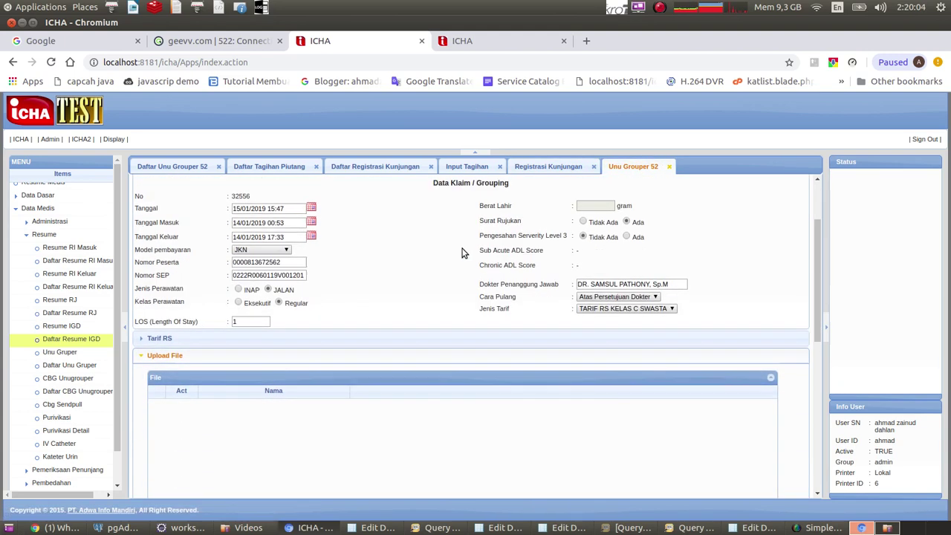
{"action": "scroll", "coordinate": [416, 290], "scroll_direction": "up", "scroll_amount": 2}
{"action": "scroll", "coordinate": [311, 332], "scroll_direction": "down", "scroll_amount": 3}
{"action": "scroll", "coordinate": [312, 332], "scroll_direction": "down", "scroll_amount": 3}
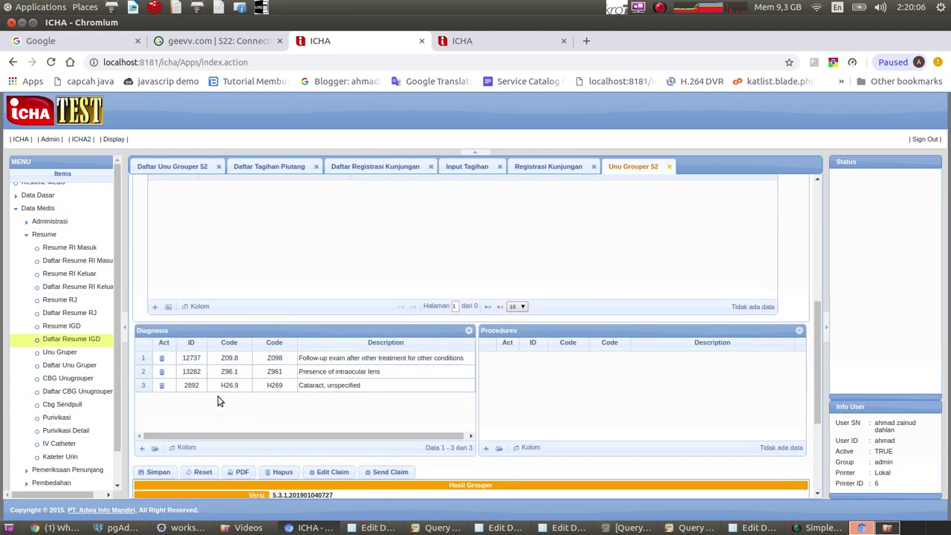
{"action": "left_click", "coordinate": [169, 307]}
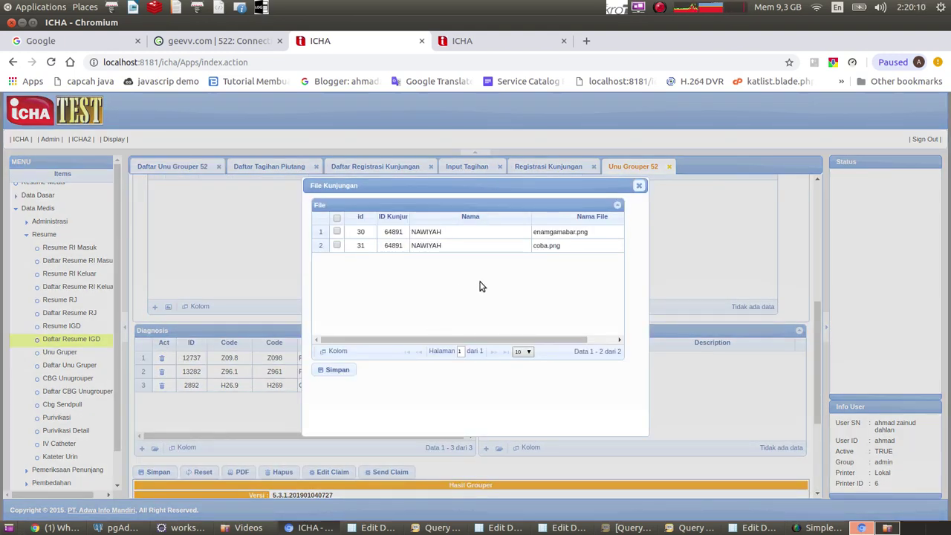
{"action": "left_click", "coordinate": [639, 186]}
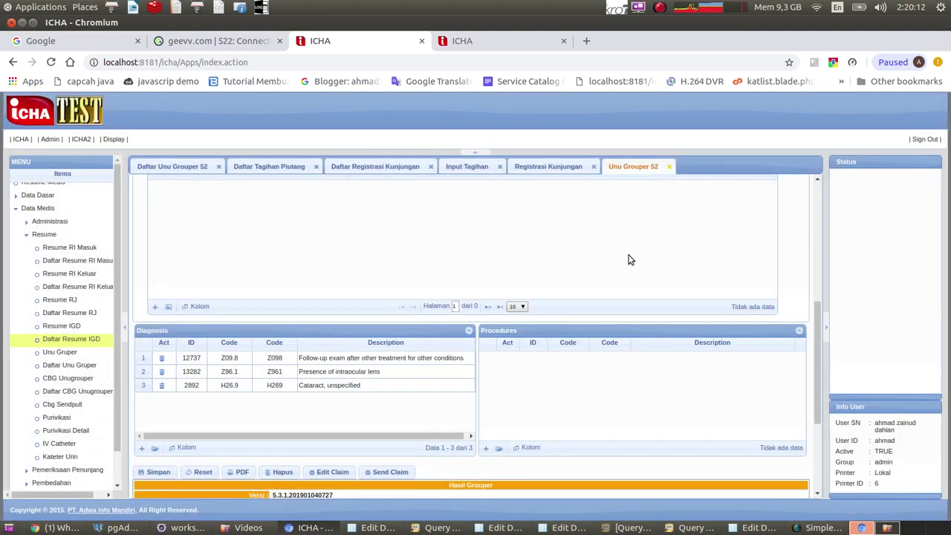
{"action": "left_click", "coordinate": [464, 166]}
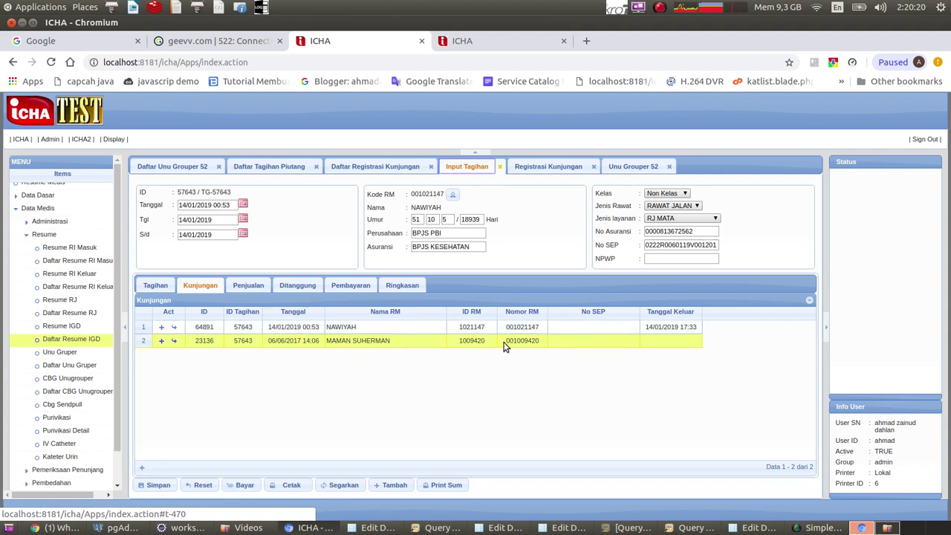
Copy the second patient's record number from the bill and rerun the registration search.
{"action": "left_click_drag", "start_coordinate": [508, 341], "coordinate": [542, 342]}
{"action": "right_click", "coordinate": [527, 343]}
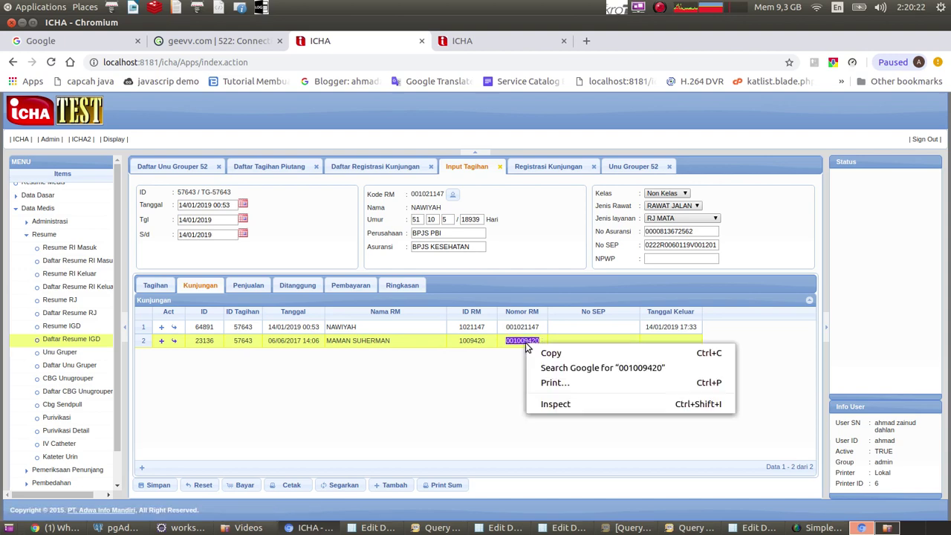
{"action": "left_click", "coordinate": [550, 355]}
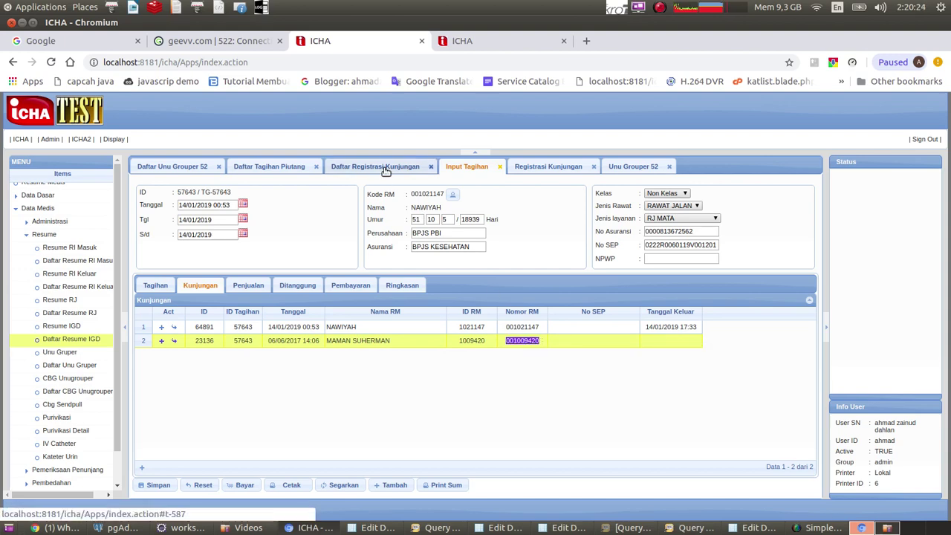
{"action": "left_click", "coordinate": [385, 168]}
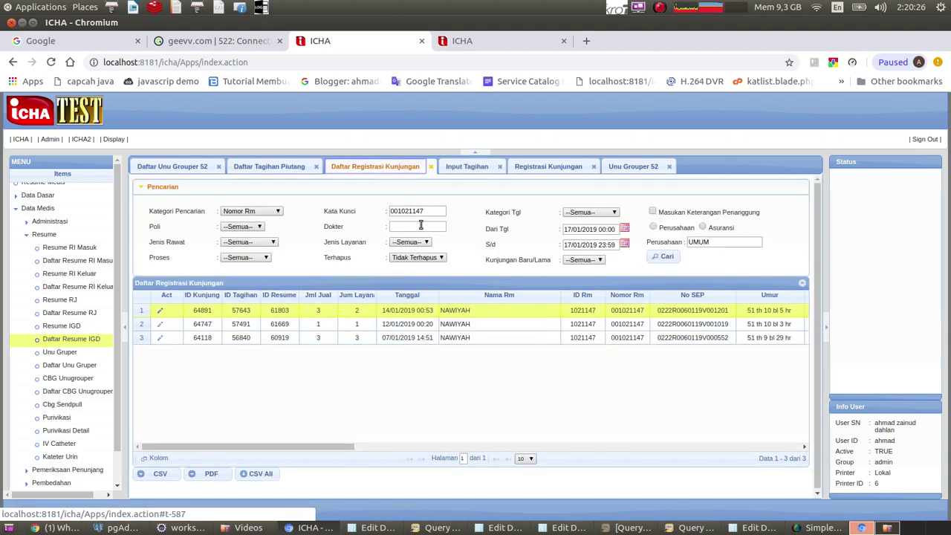
{"action": "left_click", "coordinate": [429, 211]}
{"action": "left_click_drag", "start_coordinate": [428, 211], "coordinate": [377, 211]}
{"action": "left_click", "coordinate": [377, 211]}
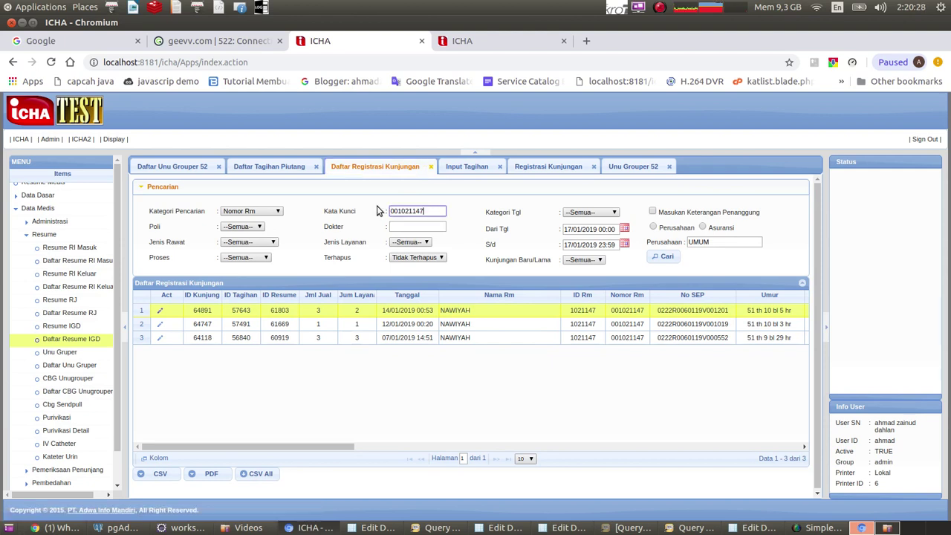
{"action": "left_click", "coordinate": [664, 256]}
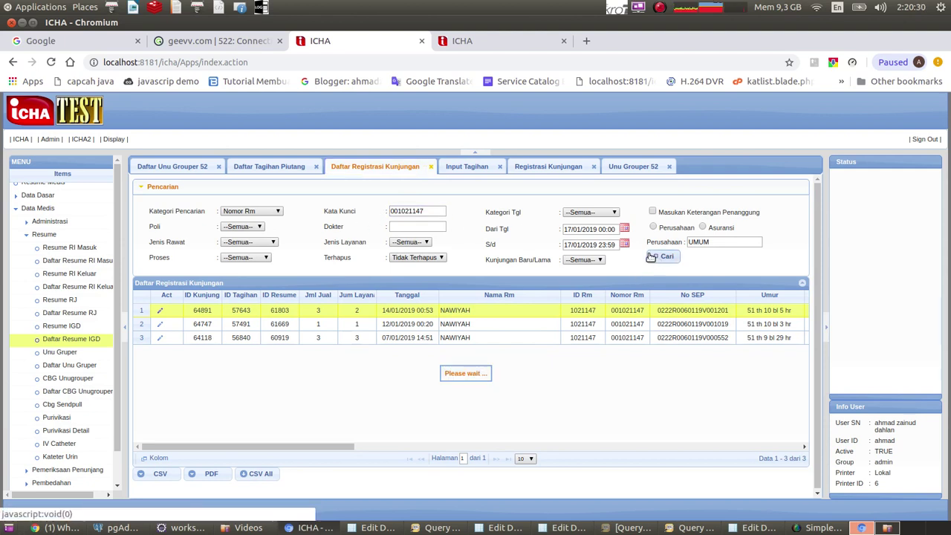
{"action": "left_click", "coordinate": [467, 167]}
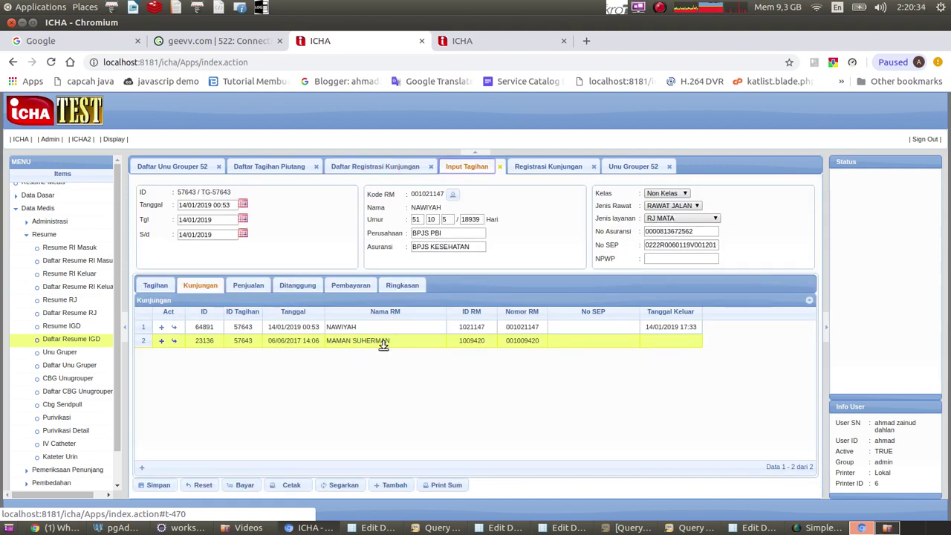
Search registrations by the second patient's ID RM and open the resulting visit registration.
{"action": "left_click_drag", "start_coordinate": [460, 345], "coordinate": [490, 340]}
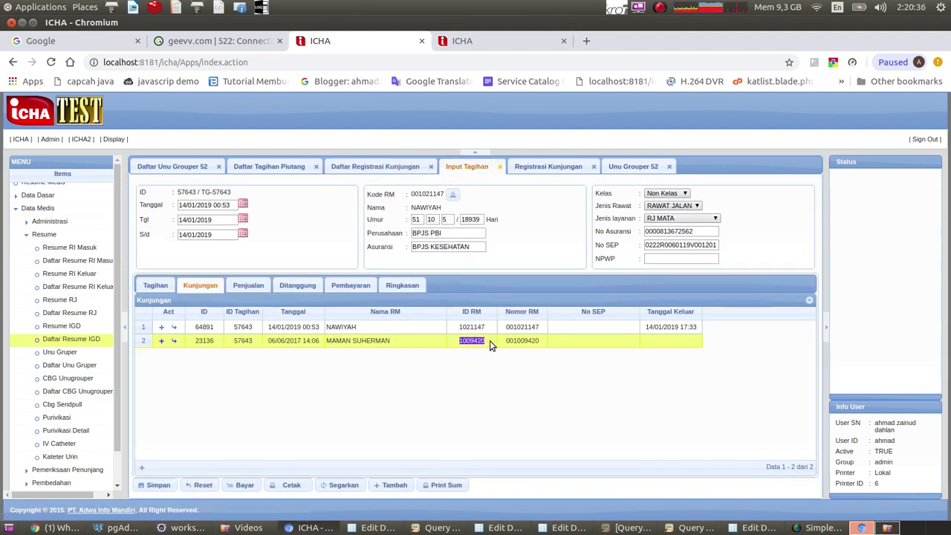
{"action": "left_click", "coordinate": [383, 167]}
{"action": "double_click", "coordinate": [440, 212]}
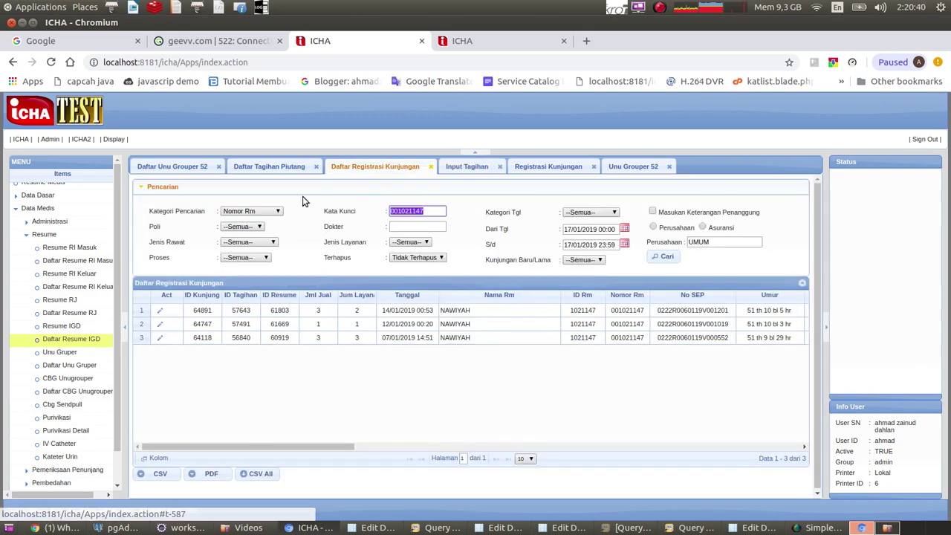
{"action": "key", "text": "ctrl+v"}
{"action": "left_click", "coordinate": [668, 259]}
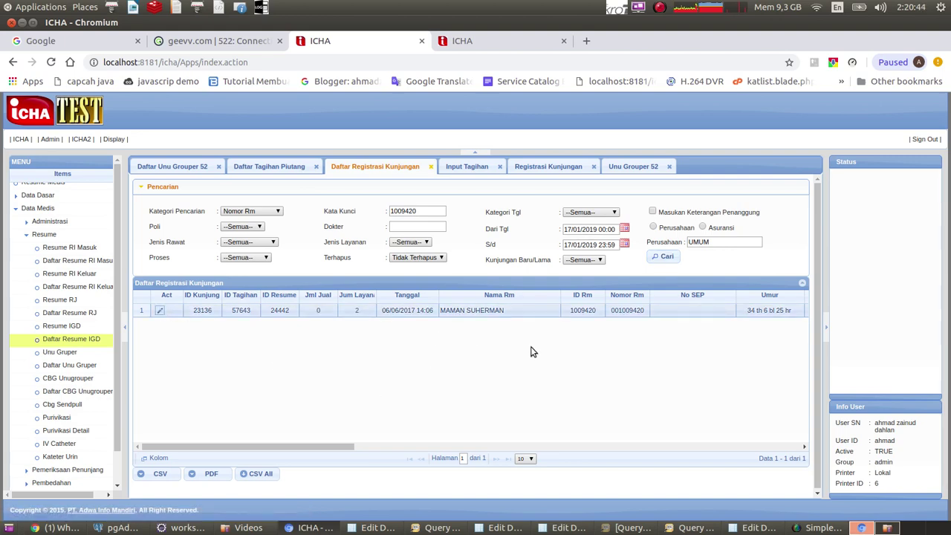
{"action": "double_click", "coordinate": [461, 310]}
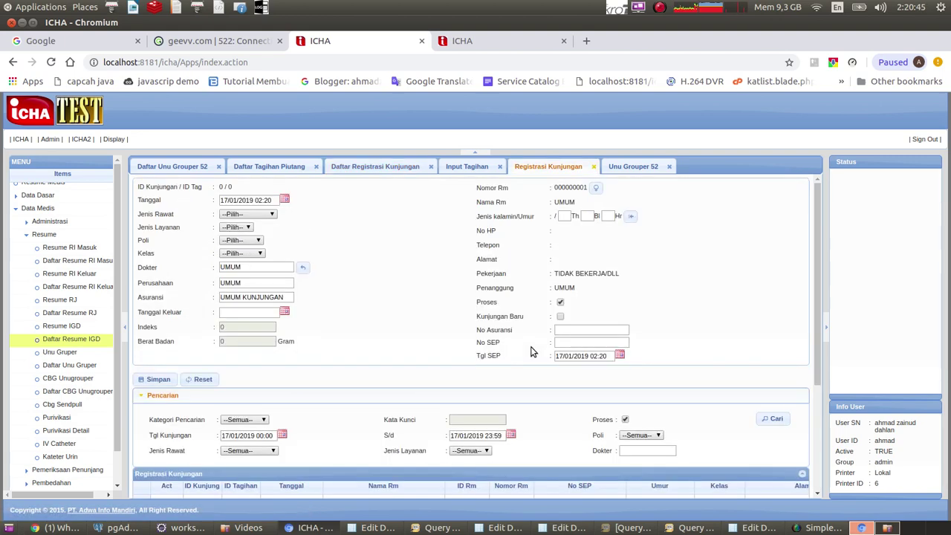
Upload coaba-gamabar.png from the contoh folder to the second patient's visit files.
{"action": "left_click", "coordinate": [270, 188]}
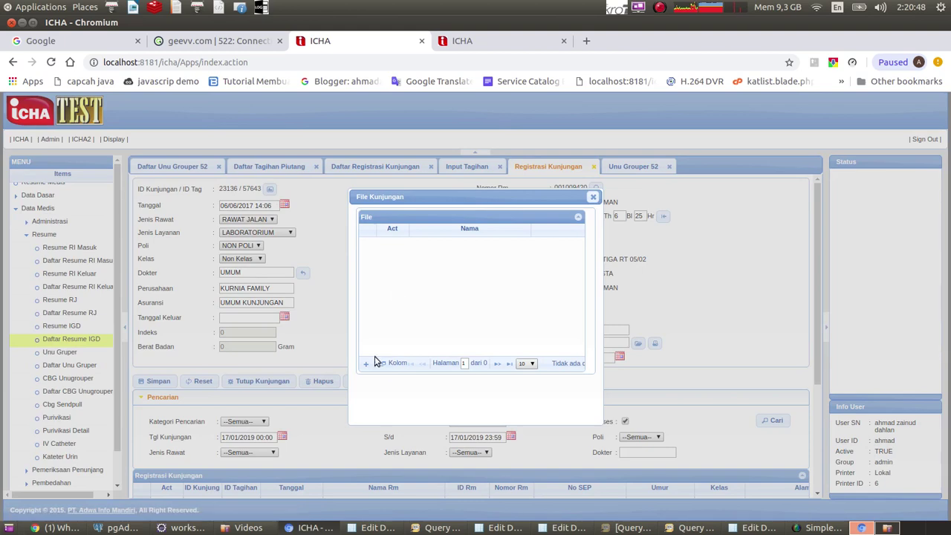
{"action": "left_click", "coordinate": [366, 363]}
{"action": "left_click", "coordinate": [429, 304]}
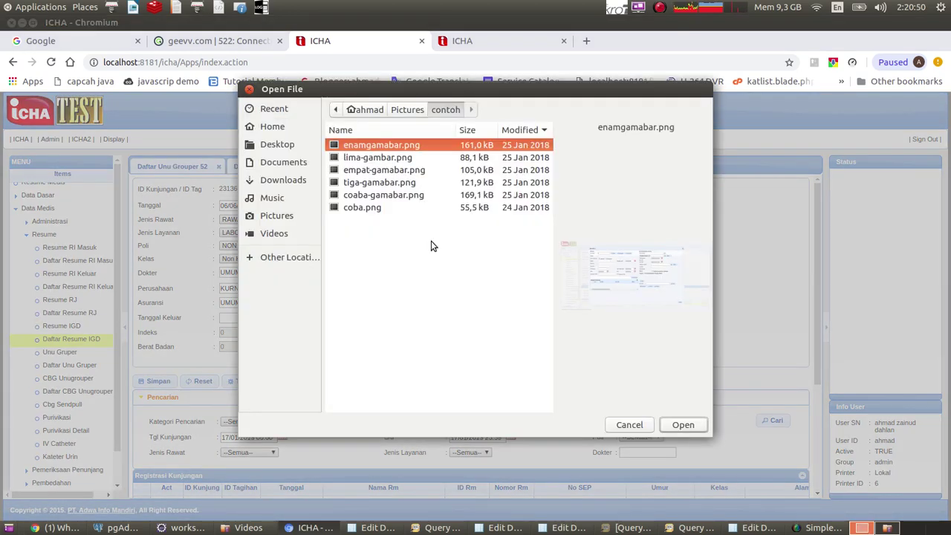
{"action": "left_click", "coordinate": [377, 197]}
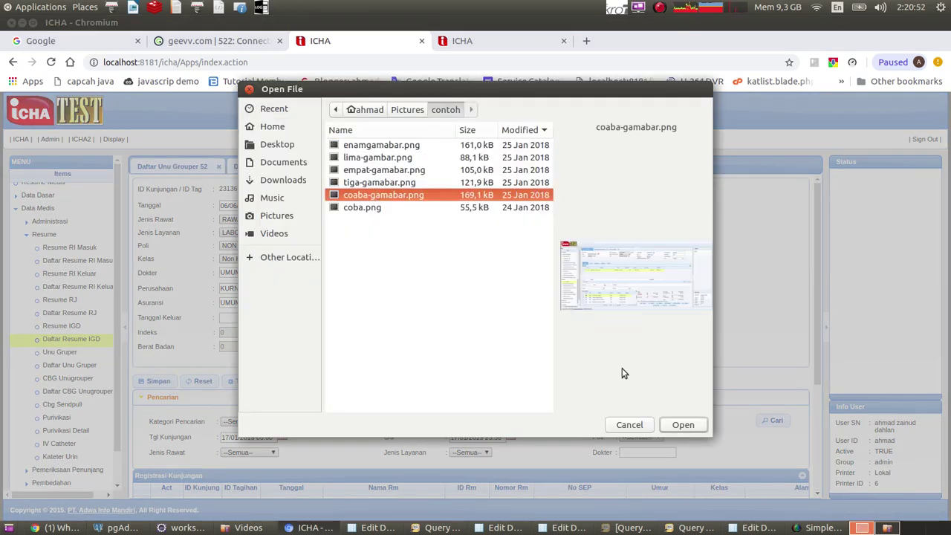
{"action": "left_click", "coordinate": [680, 424]}
{"action": "left_click", "coordinate": [398, 318]}
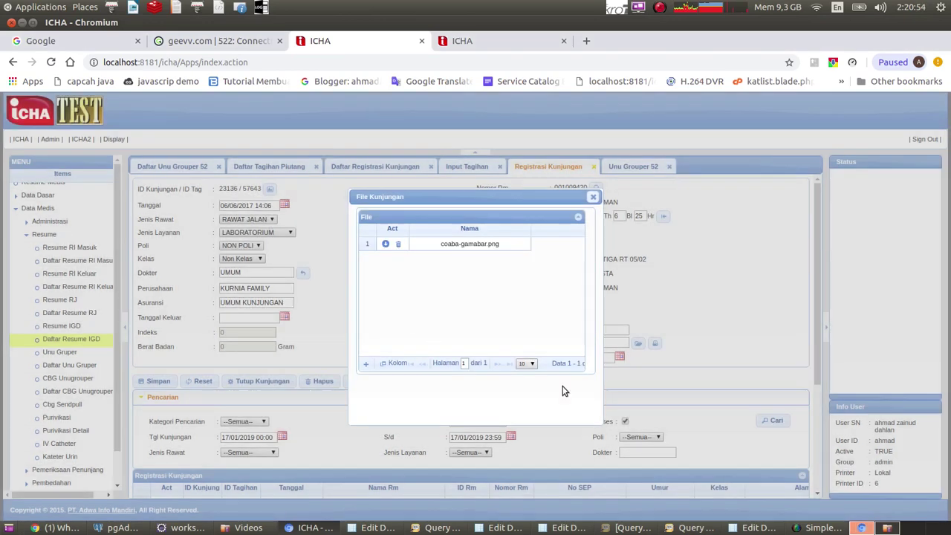
{"action": "left_click", "coordinate": [593, 200]}
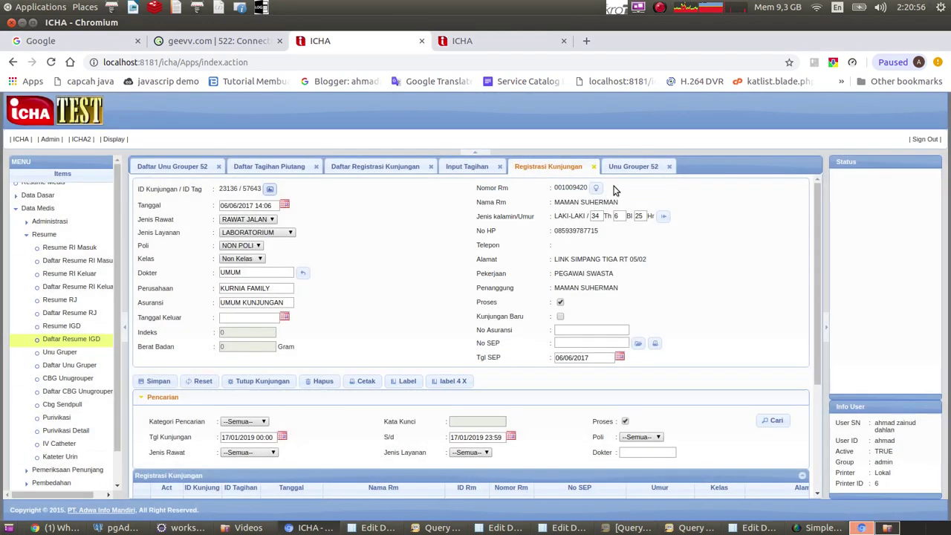
{"action": "left_click", "coordinate": [629, 167]}
{"action": "scroll", "coordinate": [319, 335], "scroll_direction": "down", "scroll_amount": 3}
{"action": "scroll", "coordinate": [267, 376], "scroll_direction": "down", "scroll_amount": 2}
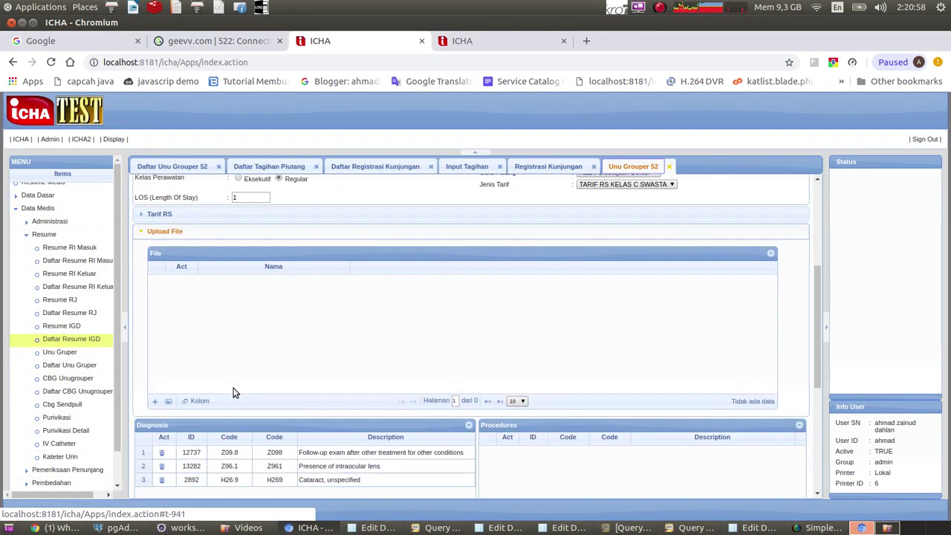
Check that the claim's File Kunjungan list shows three images, then go back to Registrasi Kunjungan.
{"action": "left_click", "coordinate": [169, 401]}
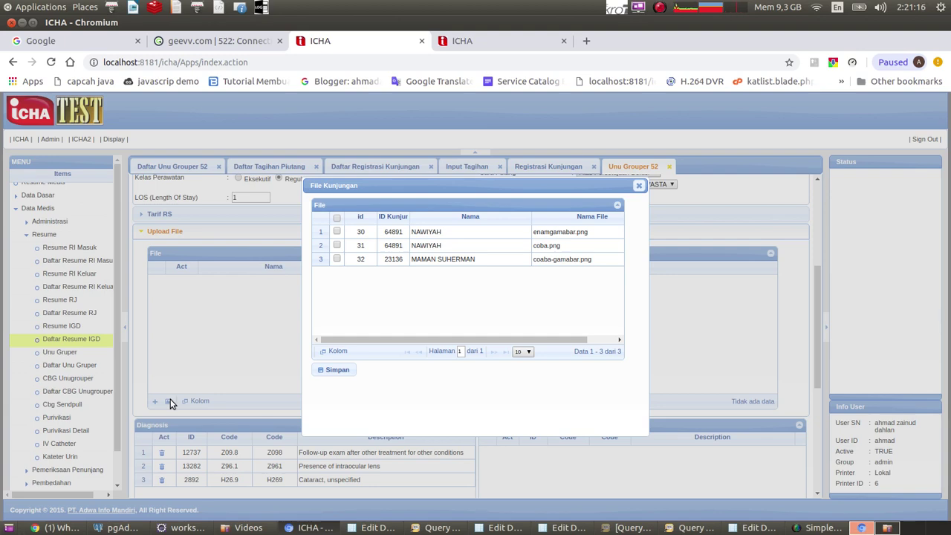
{"action": "left_click", "coordinate": [639, 185]}
{"action": "left_click", "coordinate": [543, 165]}
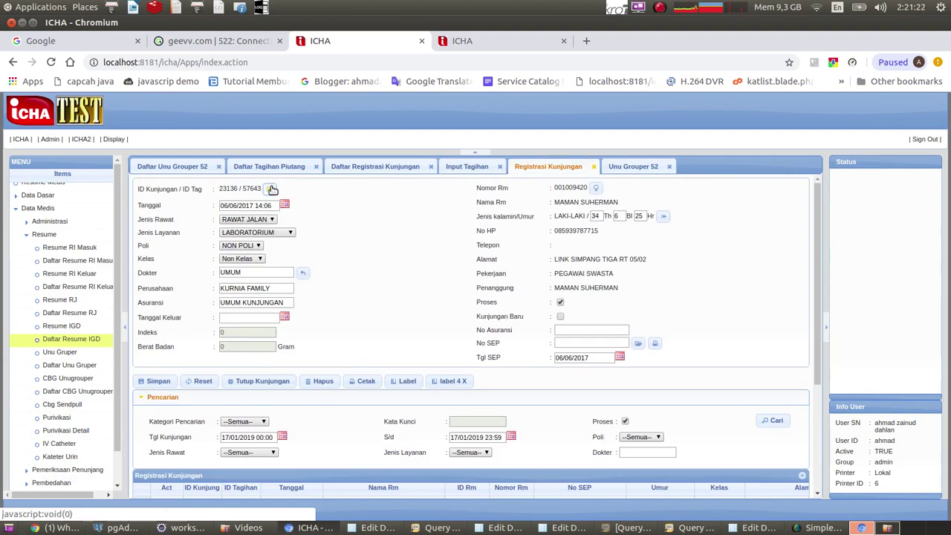
Upload lima-gambar.png to the second patient's visit files.
{"action": "left_click", "coordinate": [270, 189]}
{"action": "left_click", "coordinate": [366, 371]}
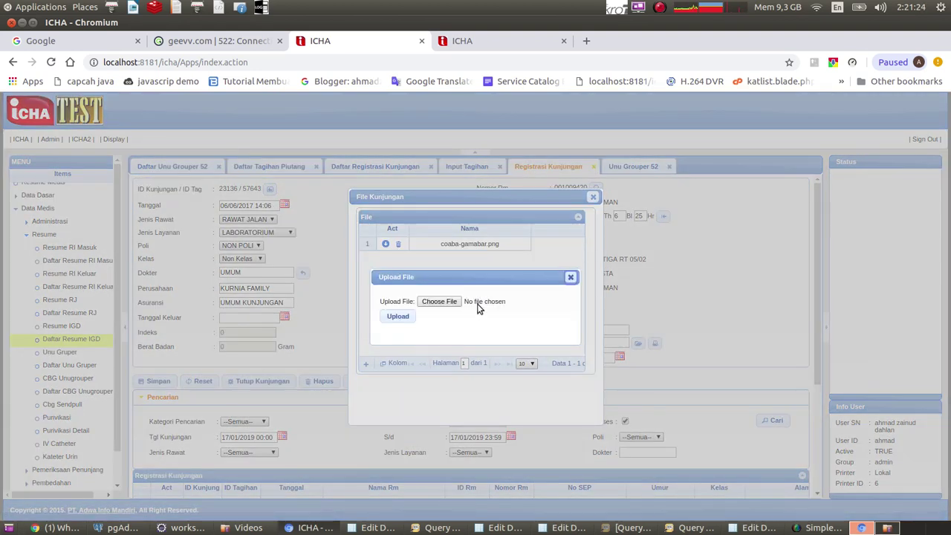
{"action": "left_click", "coordinate": [453, 305]}
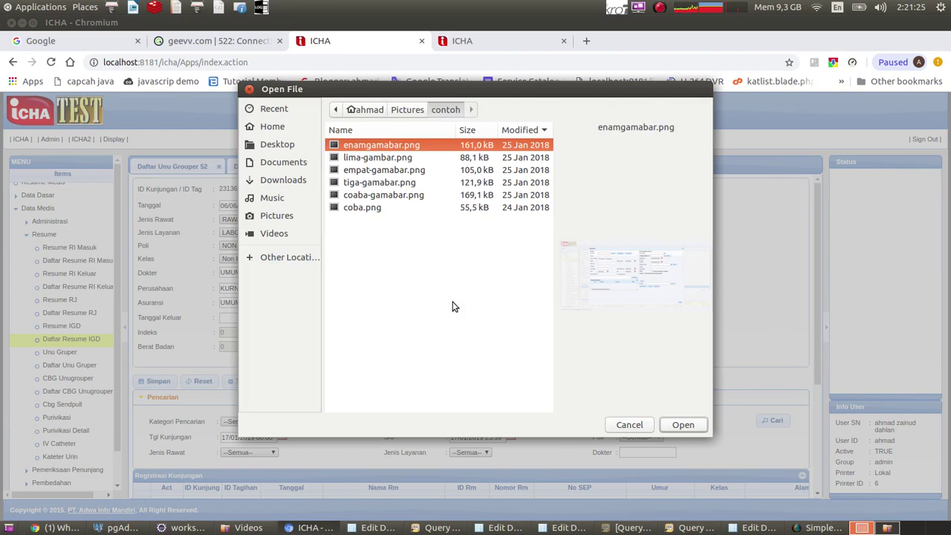
{"action": "left_click", "coordinate": [386, 161]}
{"action": "left_click", "coordinate": [681, 425]}
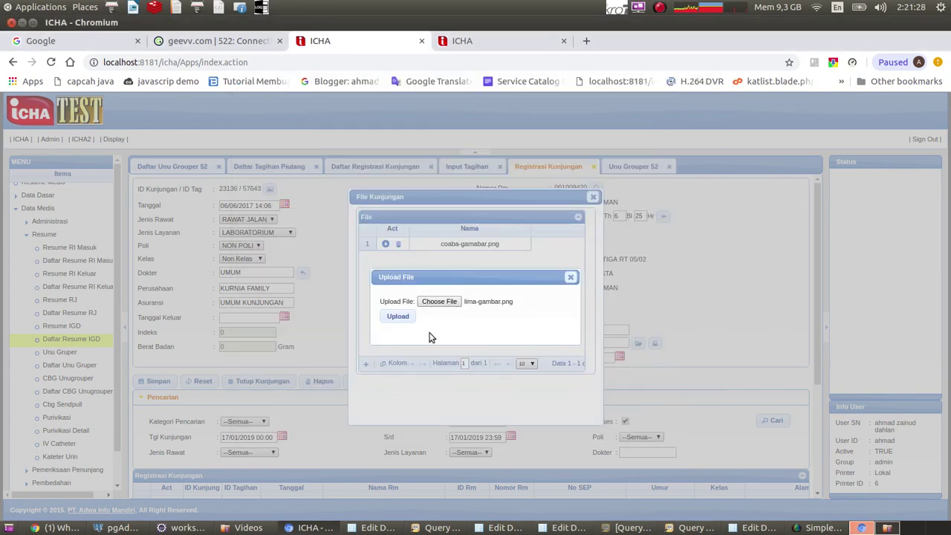
{"action": "left_click", "coordinate": [396, 318]}
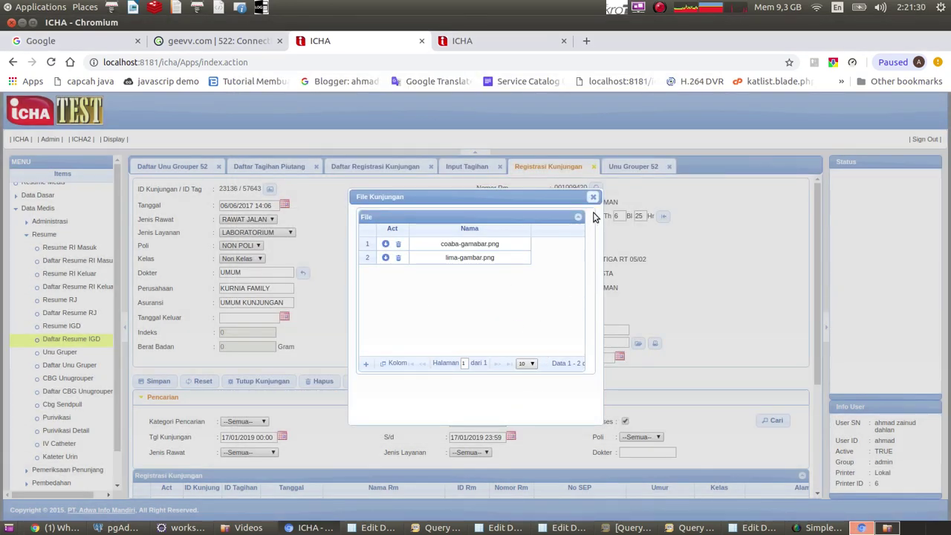
{"action": "left_click", "coordinate": [592, 197]}
Verify the Unu Grouper 52 claim's visit-file picker now includes lima-gambar.png, then return to registration.
{"action": "left_click", "coordinate": [618, 167]}
{"action": "scroll", "coordinate": [239, 379], "scroll_direction": "down", "scroll_amount": 10}
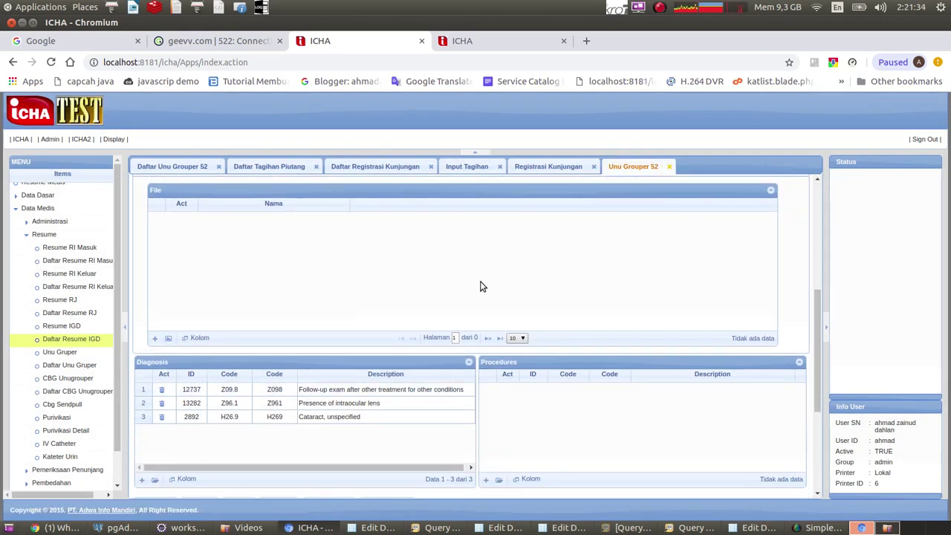
{"action": "left_click", "coordinate": [169, 338]}
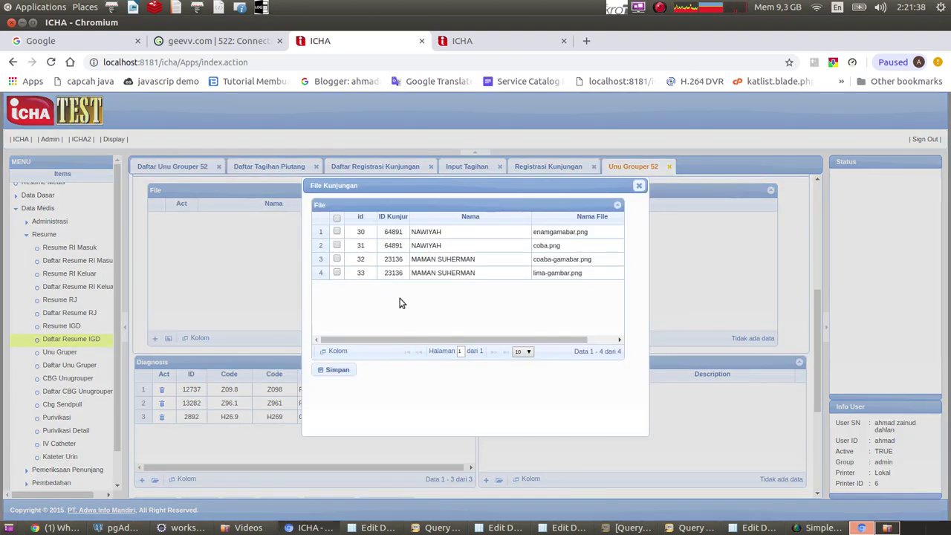
{"action": "left_click", "coordinate": [638, 186]}
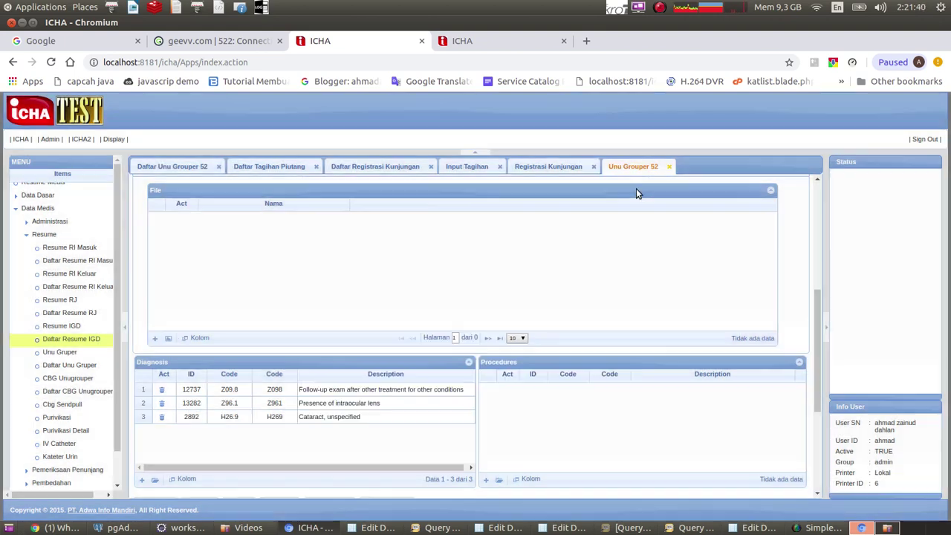
{"action": "scroll", "coordinate": [636, 193], "scroll_direction": "up", "scroll_amount": 3}
{"action": "left_click", "coordinate": [548, 166]}
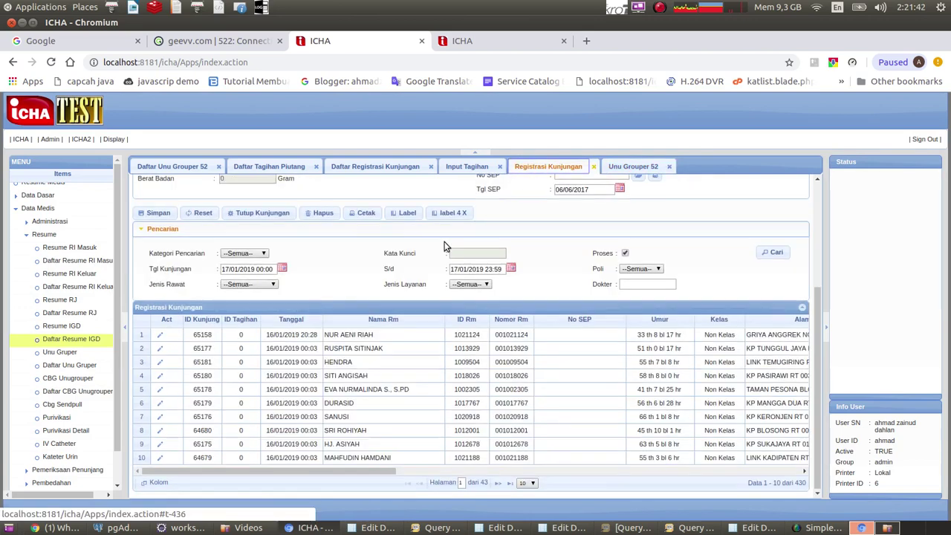
Open the first Daftar Resume RI Masuk record and confirm its visit file list is empty.
{"action": "scroll", "coordinate": [444, 247], "scroll_direction": "up", "scroll_amount": 3}
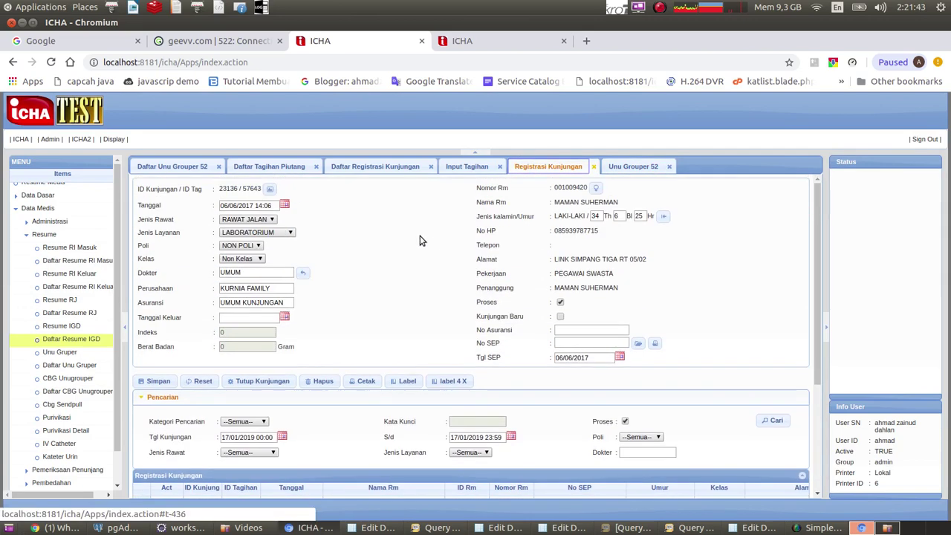
{"action": "left_click", "coordinate": [59, 262]}
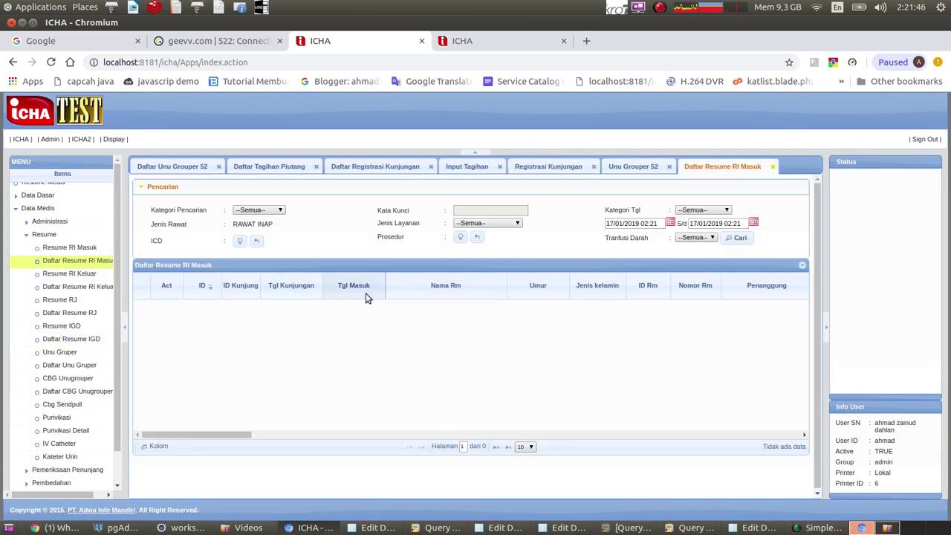
{"action": "left_click", "coordinate": [736, 238]}
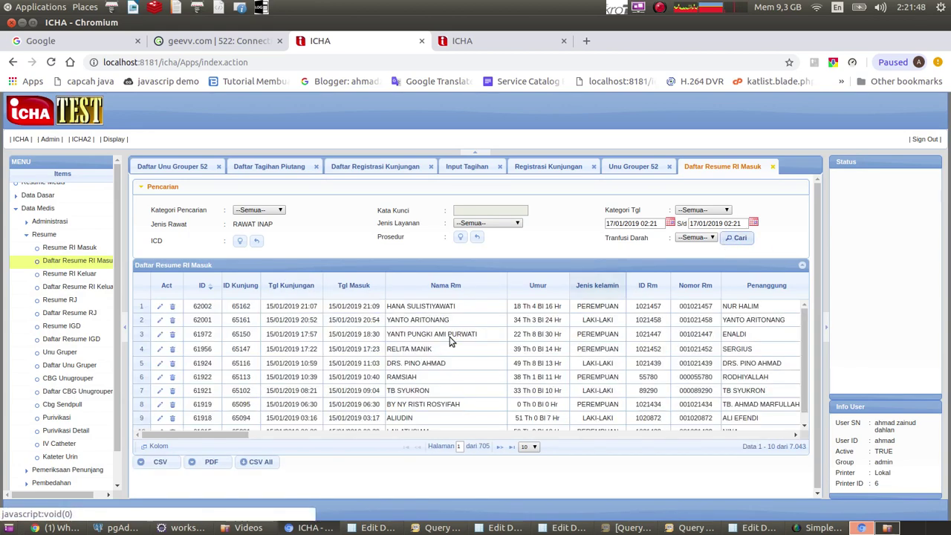
{"action": "left_click", "coordinate": [160, 307]}
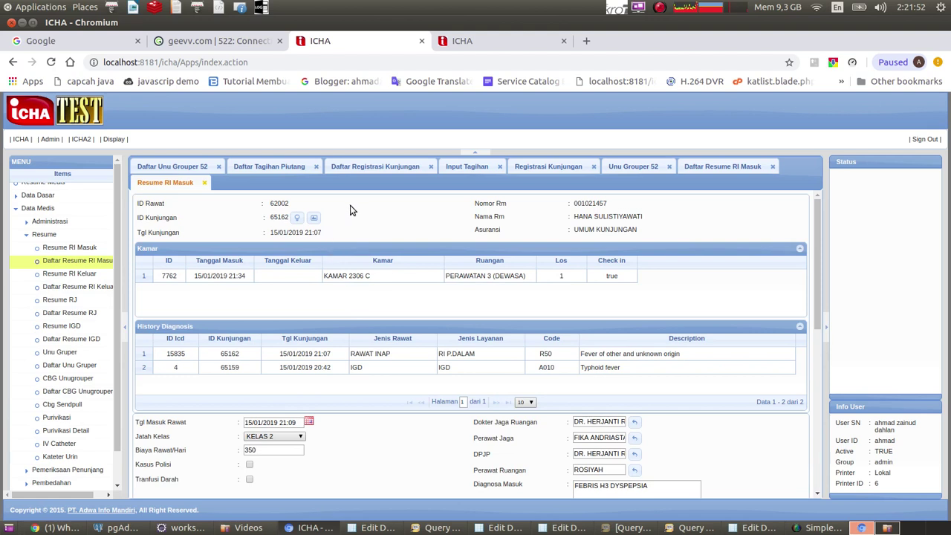
{"action": "left_click", "coordinate": [313, 220]}
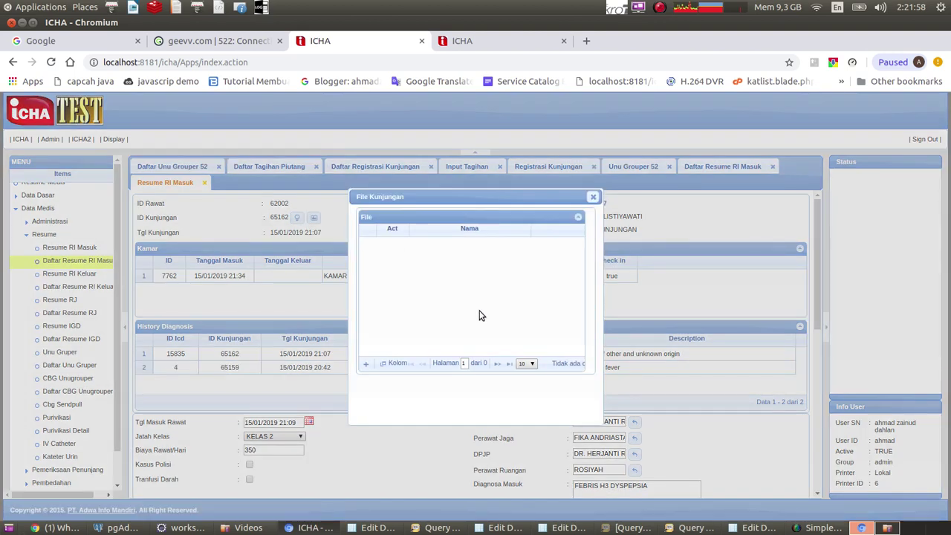
{"action": "left_click", "coordinate": [594, 199]}
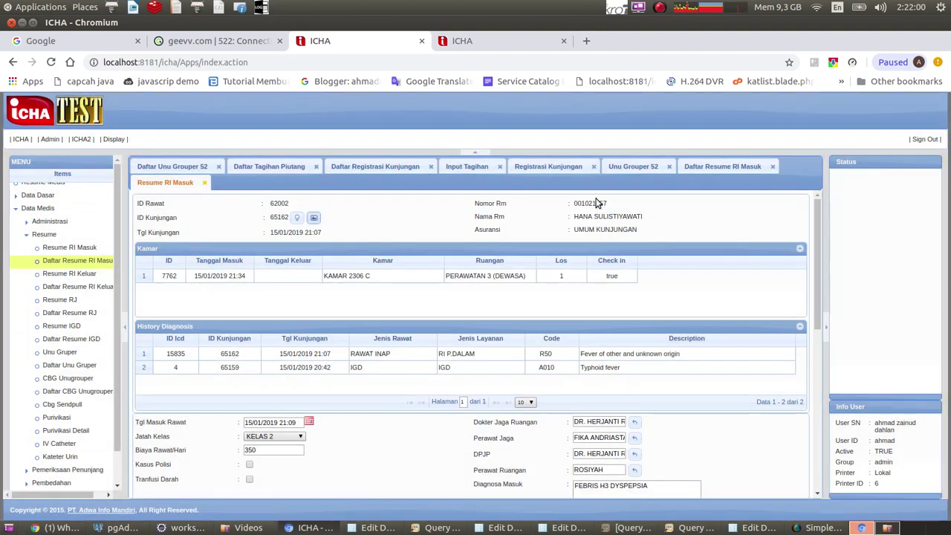
Open the first Daftar Resume RJ record and confirm it also has no visit files.
{"action": "left_click", "coordinate": [71, 312]}
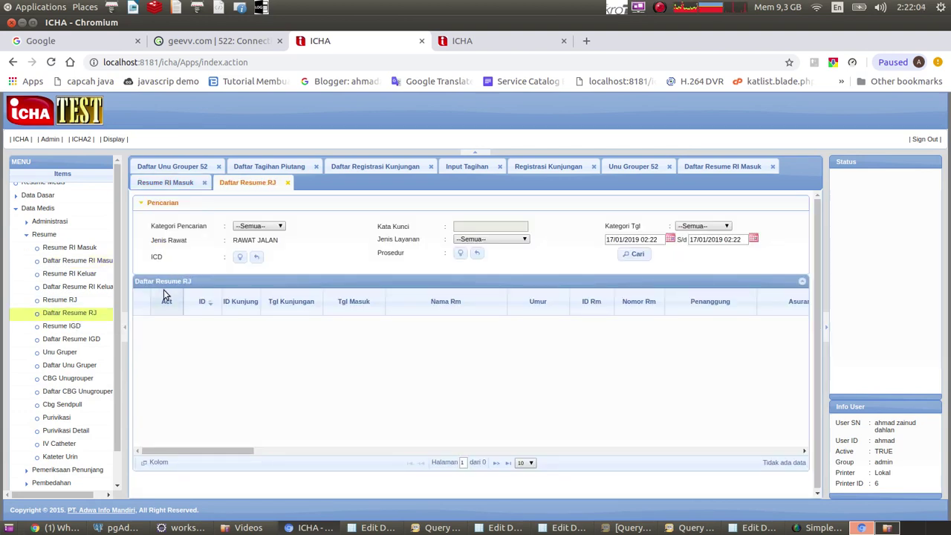
{"action": "left_click", "coordinate": [635, 254]}
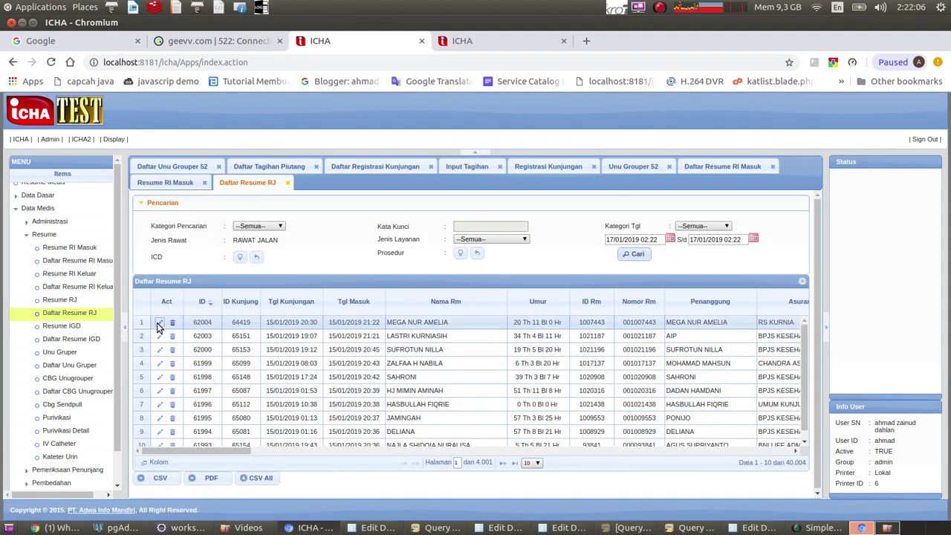
{"action": "left_click", "coordinate": [159, 323]}
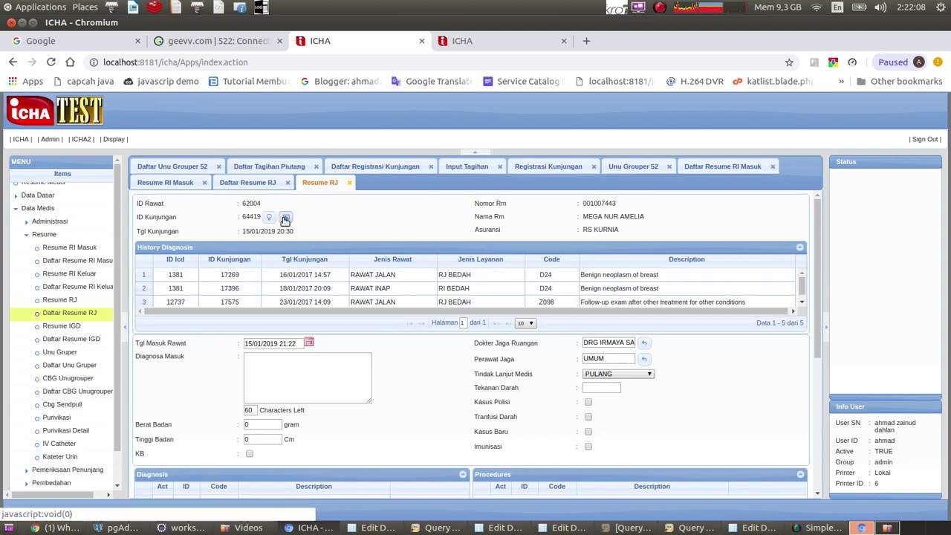
{"action": "left_click", "coordinate": [285, 217]}
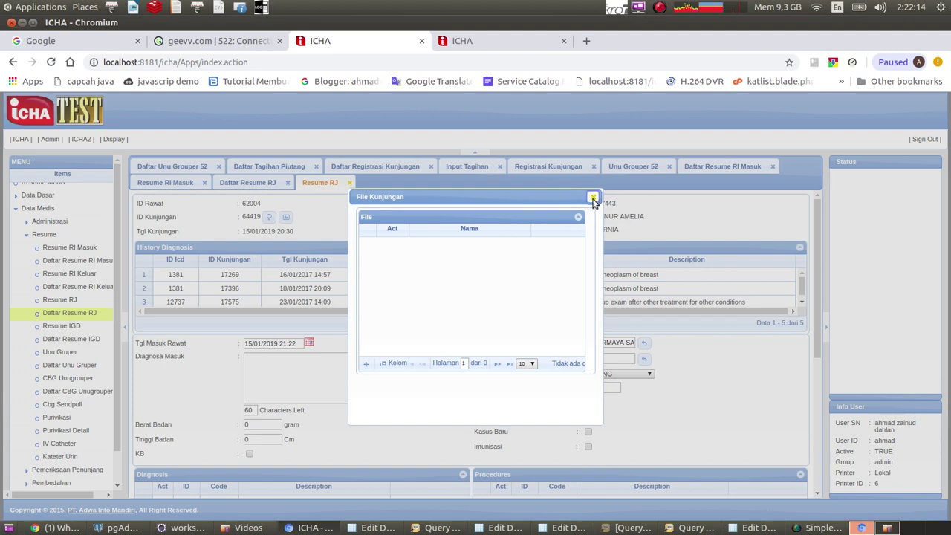
{"action": "left_click", "coordinate": [593, 199]}
{"action": "left_click", "coordinate": [632, 167]}
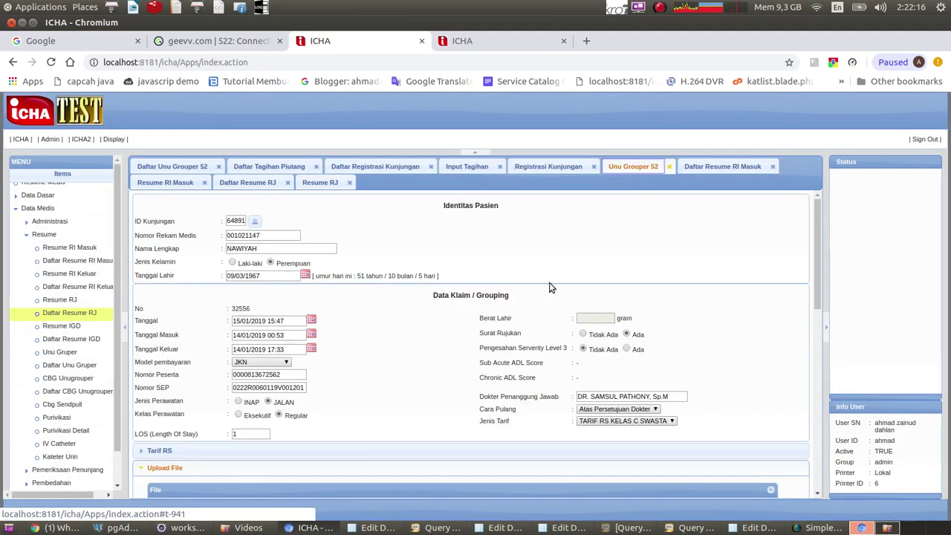
Tick all four visit images in File Kunjungan, enamgamabar.png through lima-gambar.png, and save them to the claim.
{"action": "triple_click", "coordinate": [547, 280]}
{"action": "scroll", "coordinate": [542, 283], "scroll_direction": "down", "scroll_amount": 1}
{"action": "scroll", "coordinate": [457, 318], "scroll_direction": "down", "scroll_amount": 5}
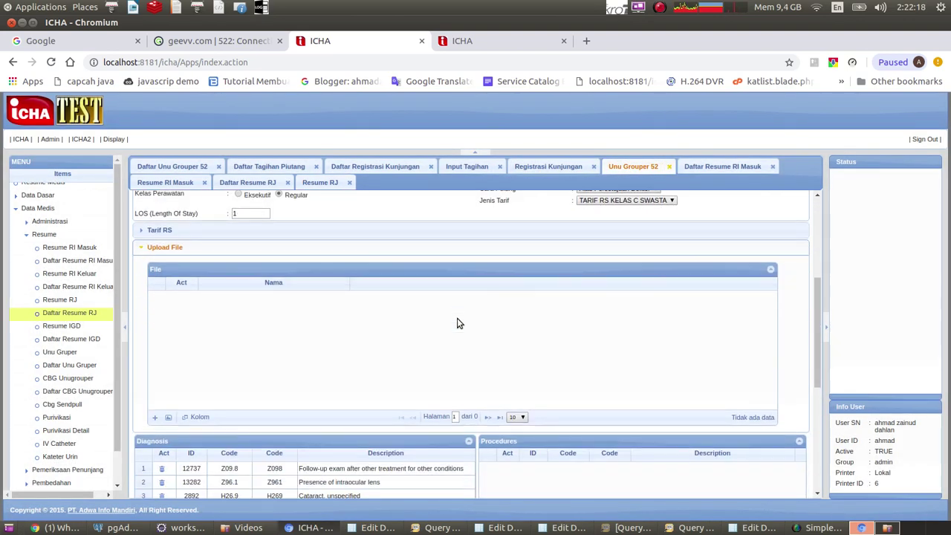
{"action": "scroll", "coordinate": [420, 330], "scroll_direction": "up", "scroll_amount": 1}
{"action": "scroll", "coordinate": [420, 329], "scroll_direction": "up", "scroll_amount": 1}
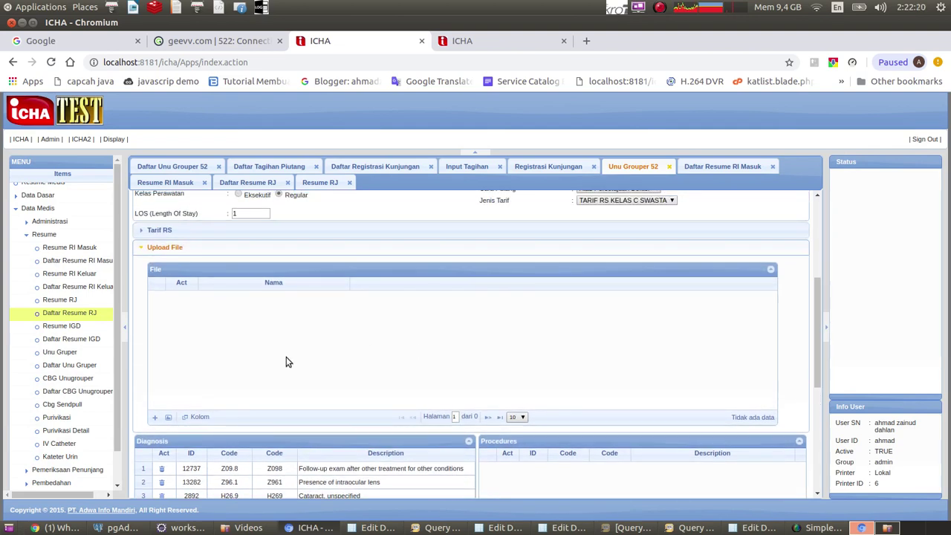
{"action": "left_click", "coordinate": [168, 416]}
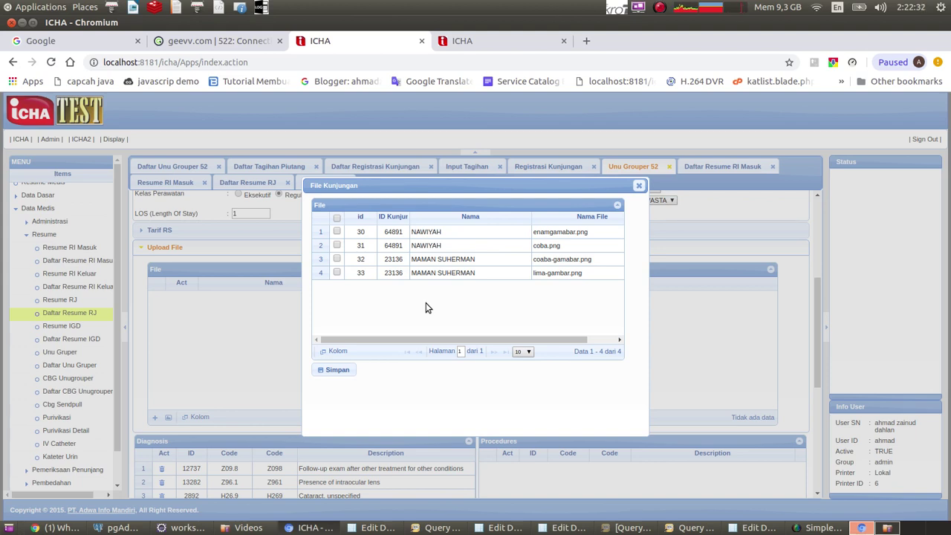
{"action": "left_click", "coordinate": [336, 231]}
{"action": "left_click", "coordinate": [337, 245]}
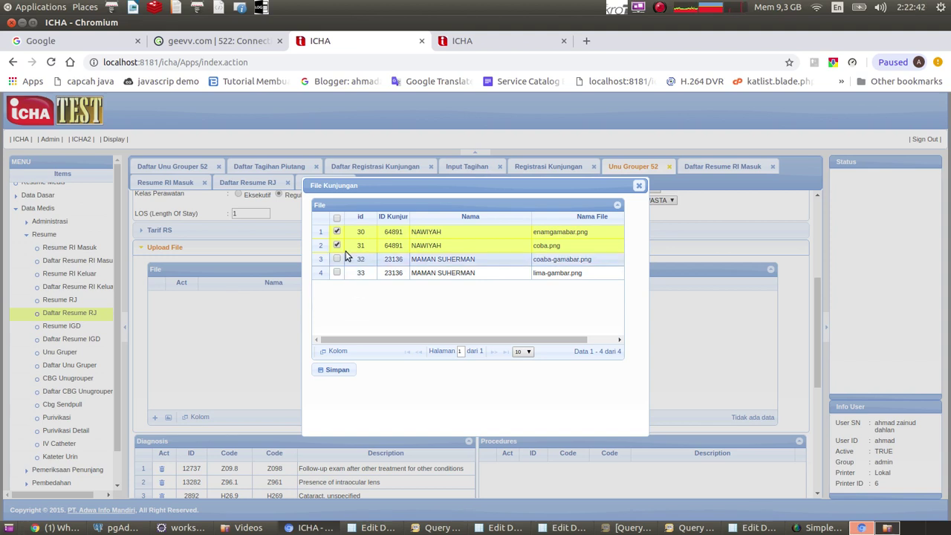
{"action": "left_click", "coordinate": [338, 219]}
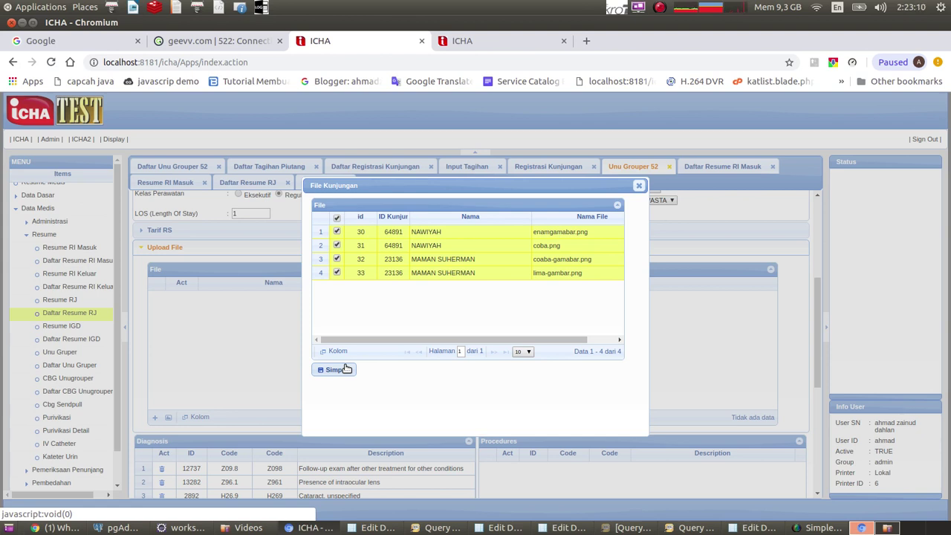
{"action": "left_click", "coordinate": [345, 370]}
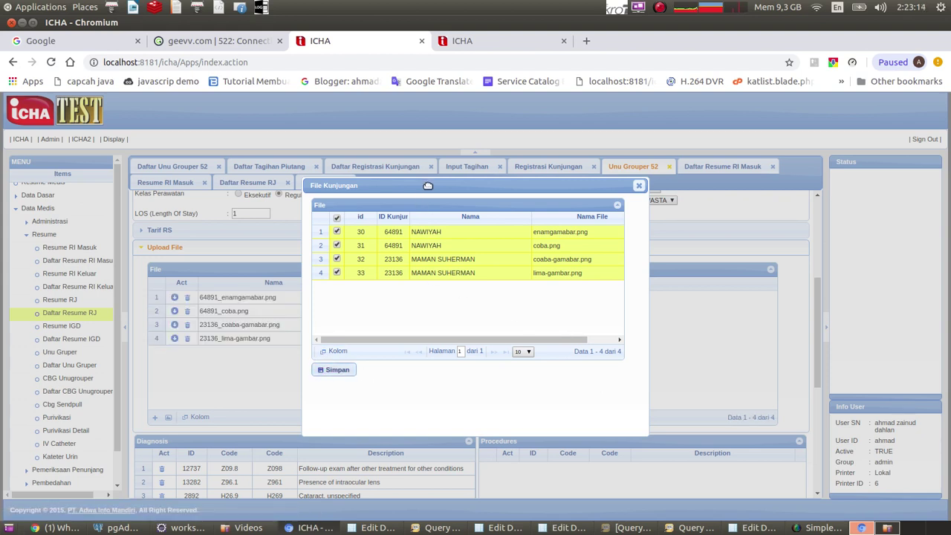
Drag the File Kunjungan dialog right to show the four uploaded files, then bring SimpleScreenRecorder forward.
{"action": "left_click_drag", "start_coordinate": [428, 185], "coordinate": [626, 214]}
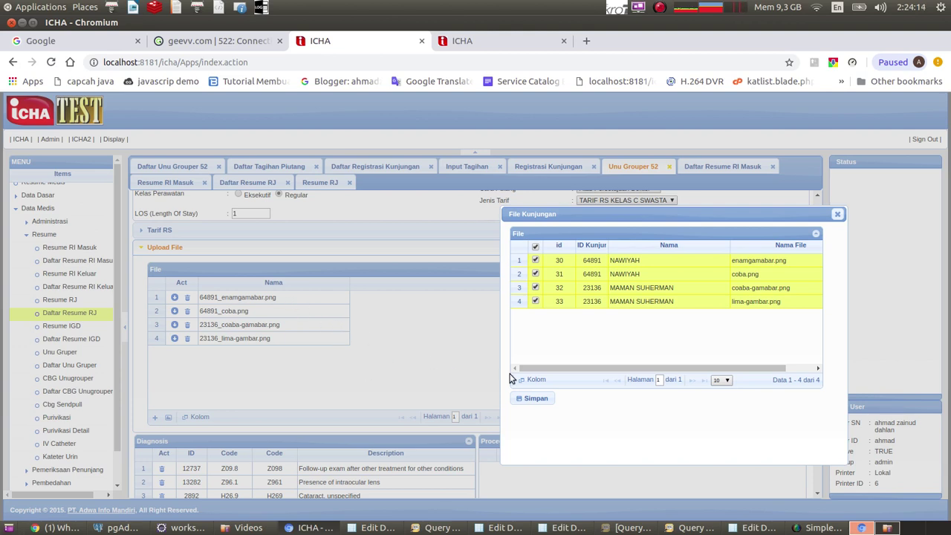
{"action": "left_click", "coordinate": [818, 528]}
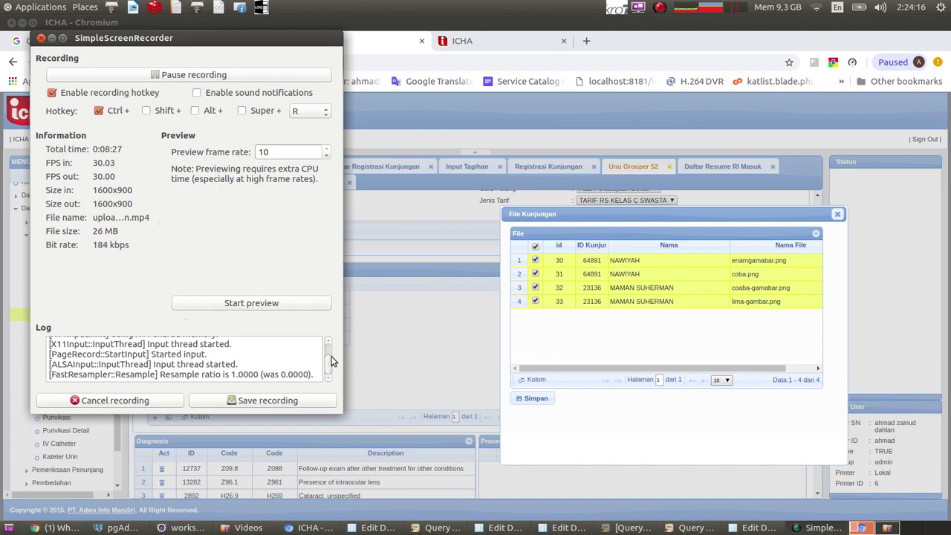